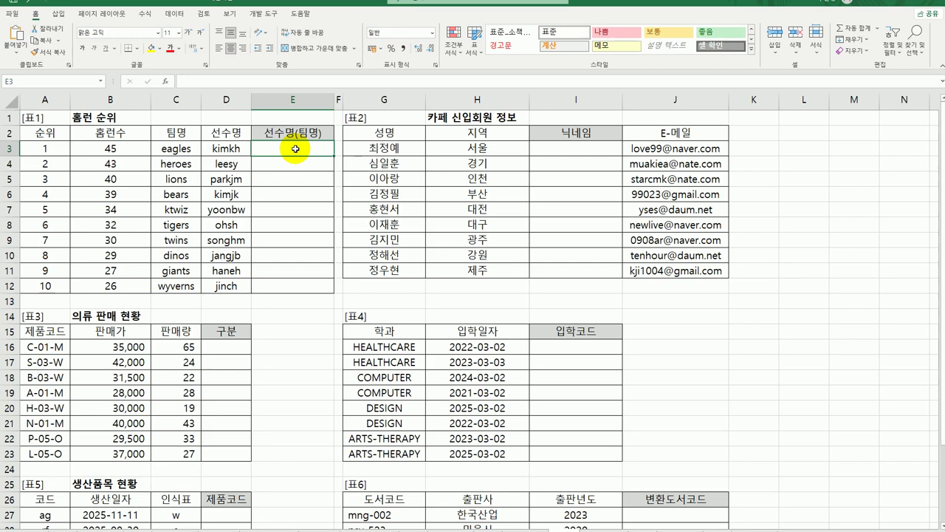
Enter =PROPER(D3) in E3 to capitalise the first letter of the player name.
{"action": "type", "text": "="}
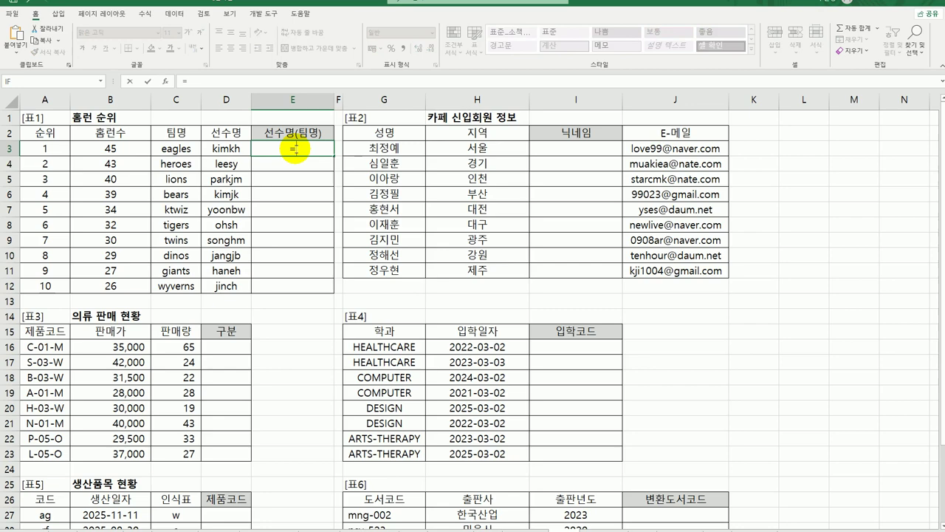
{"action": "type", "text": "pro"}
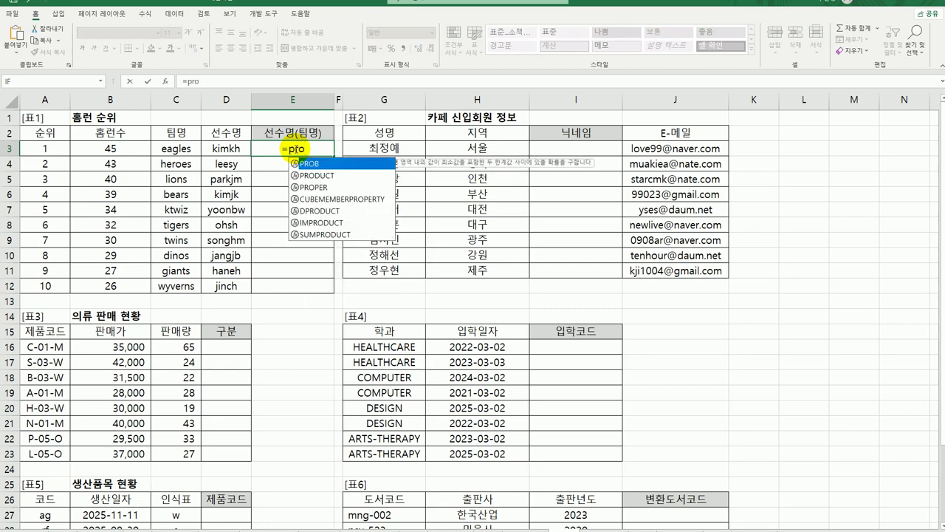
{"action": "double_click", "coordinate": [316, 187]}
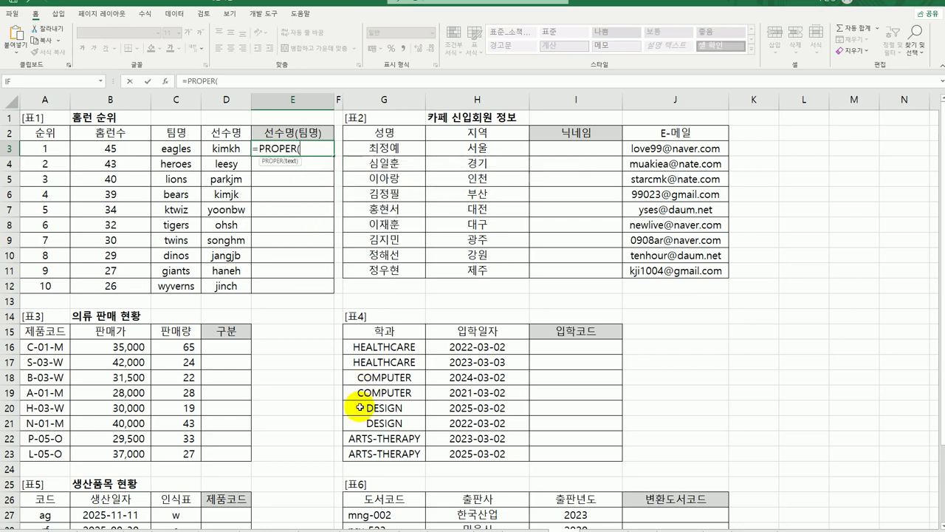
{"action": "left_click", "coordinate": [226, 148]}
{"action": "key", "text": "Return"}
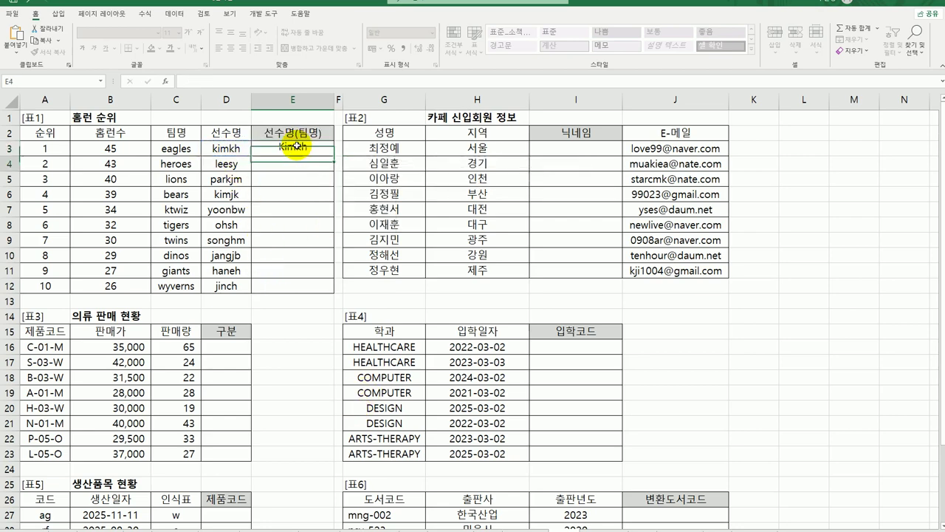
Extend the E3 formula with &"("&UPPER(C3) to append an opening parenthesis and the uppercase team name.
{"action": "left_click", "coordinate": [296, 146]}
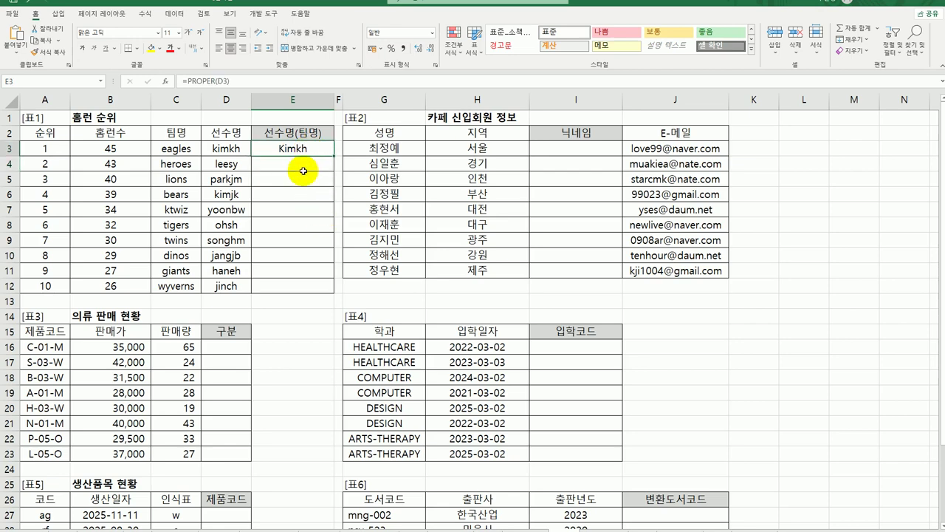
{"action": "double_click", "coordinate": [305, 151]}
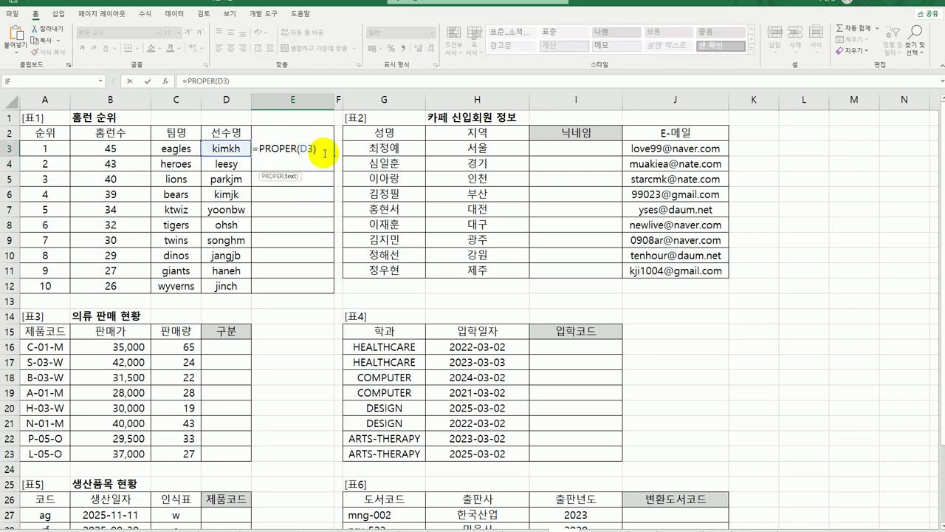
{"action": "type", "text": "&"}
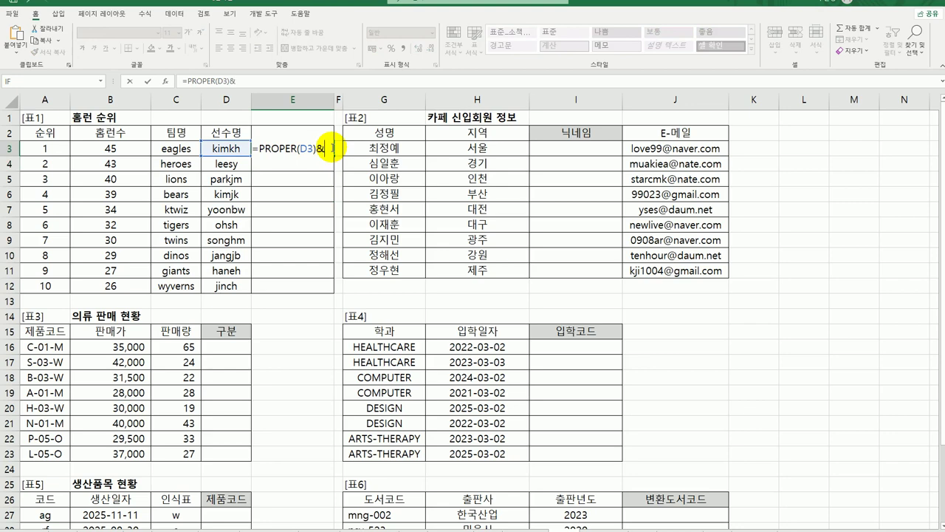
{"action": "type", "text": "\"(\""}
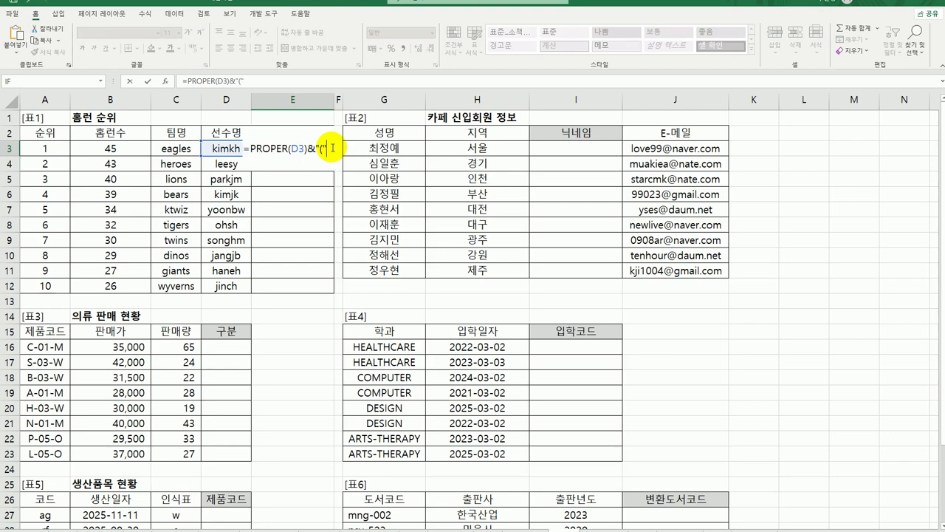
{"action": "type", "text": "&upp"}
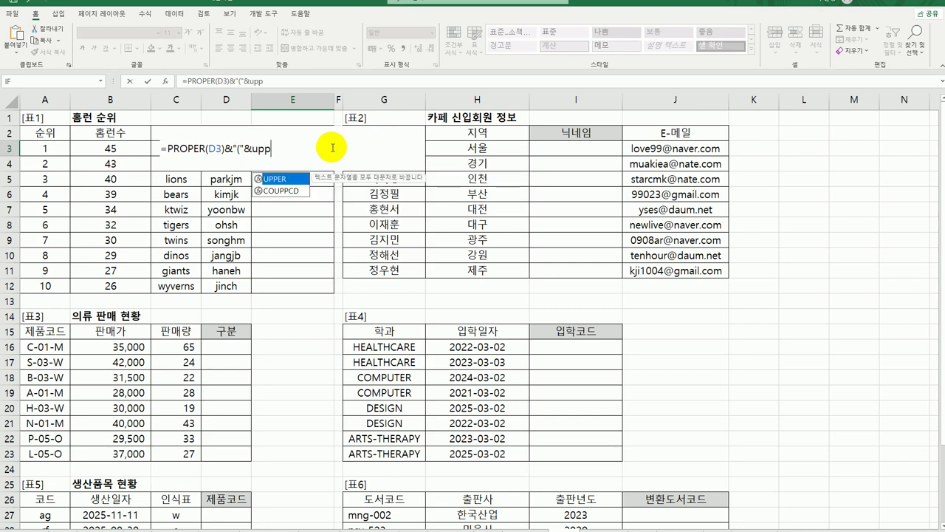
{"action": "key", "text": "Tab"}
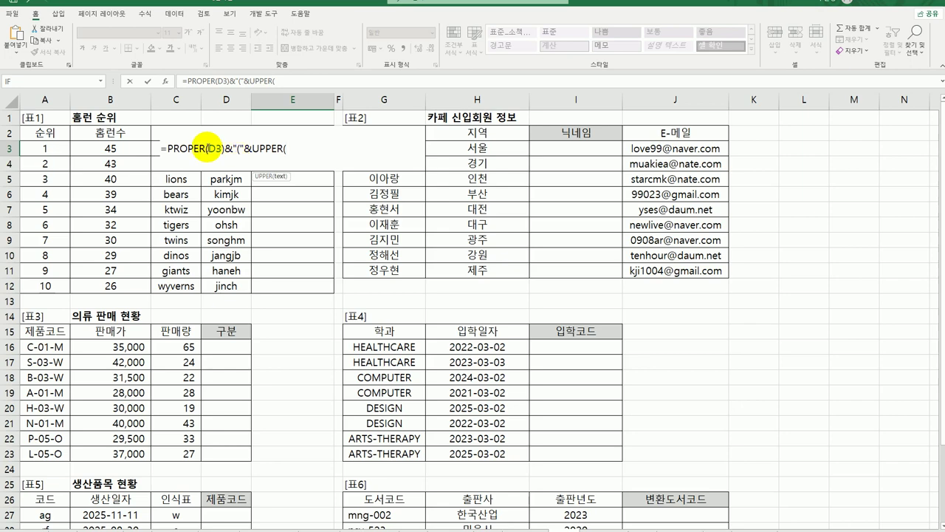
{"action": "left_click", "coordinate": [154, 148]}
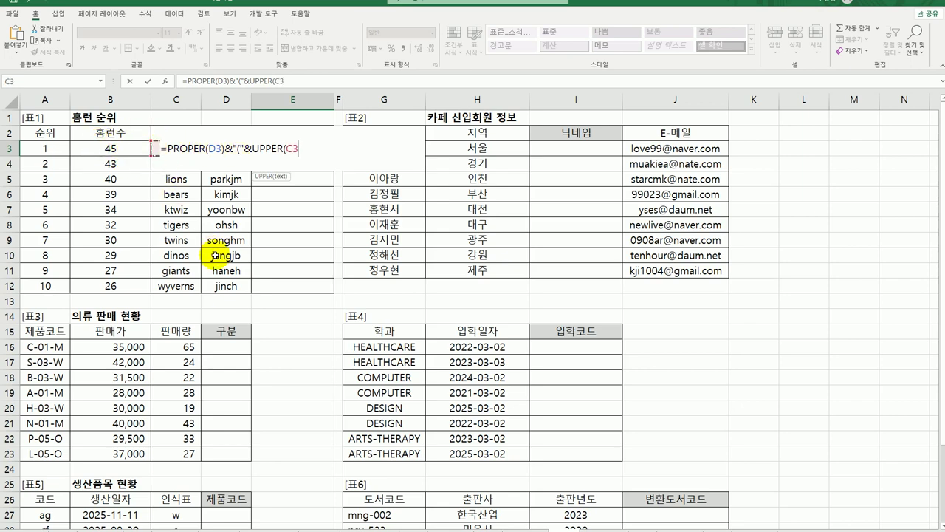
{"action": "type", "text": ")"}
{"action": "key", "text": "Return"}
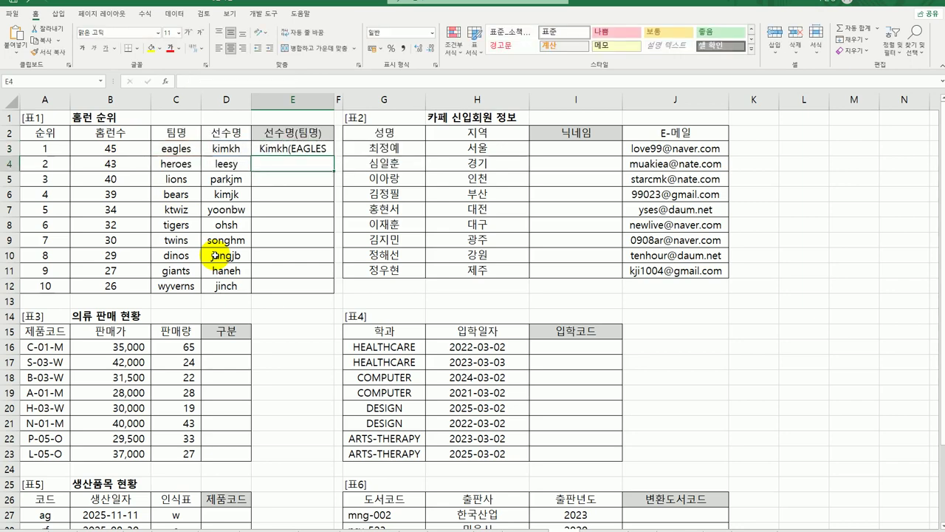
Append a closing parenthesis with &")" to the E3 formula and fill it down through E12.
{"action": "double_click", "coordinate": [323, 147]}
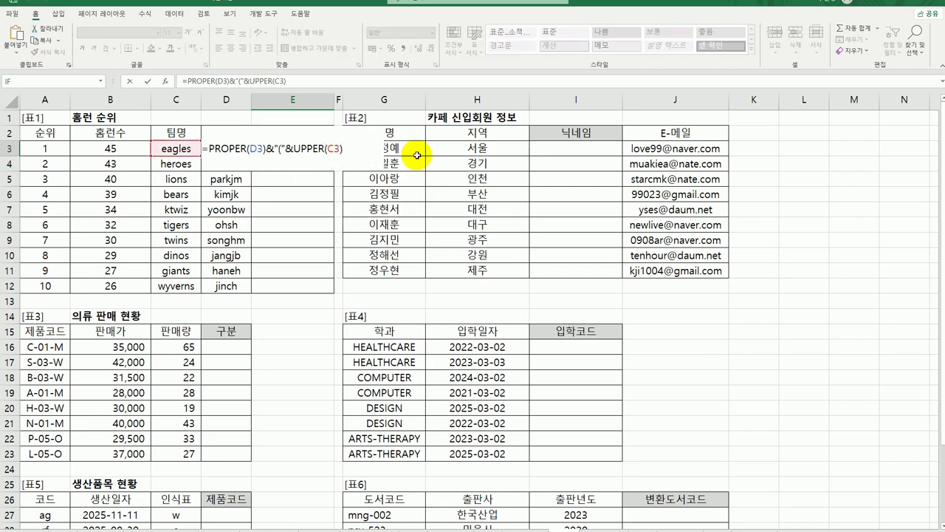
{"action": "type", "text": "&\")"}
{"action": "key", "text": "Return"}
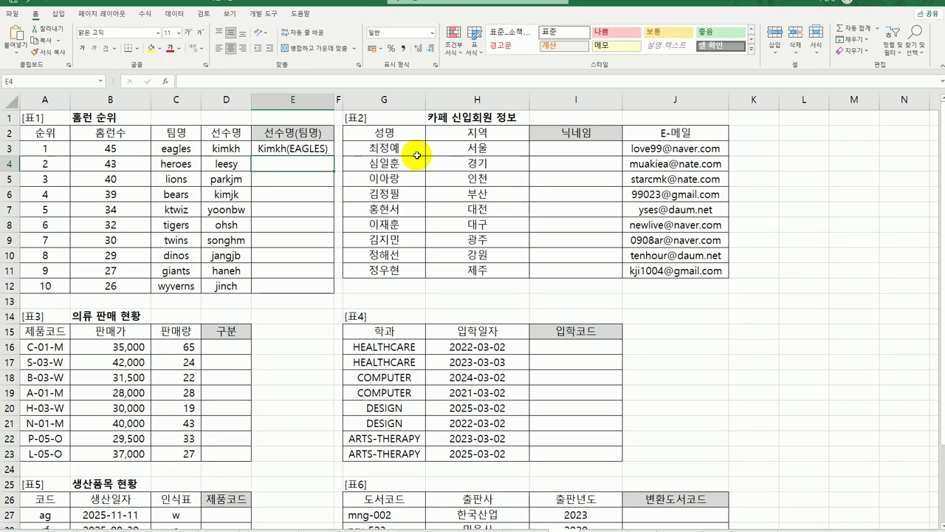
{"action": "left_click", "coordinate": [325, 149]}
{"action": "left_click_drag", "start_coordinate": [334, 156], "coordinate": [317, 287]}
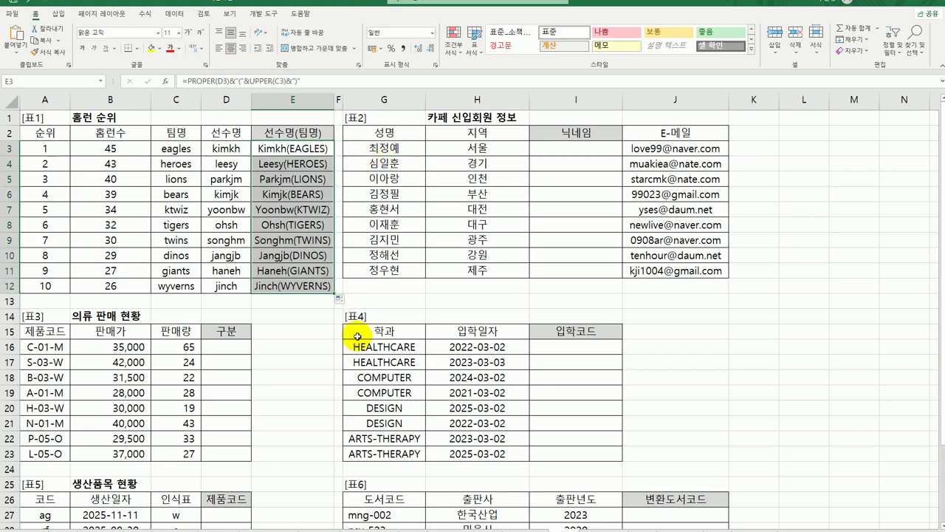
Insert a SEARCH function in I3 of the 닉네임 column and open its function arguments.
{"action": "left_click", "coordinate": [602, 148]}
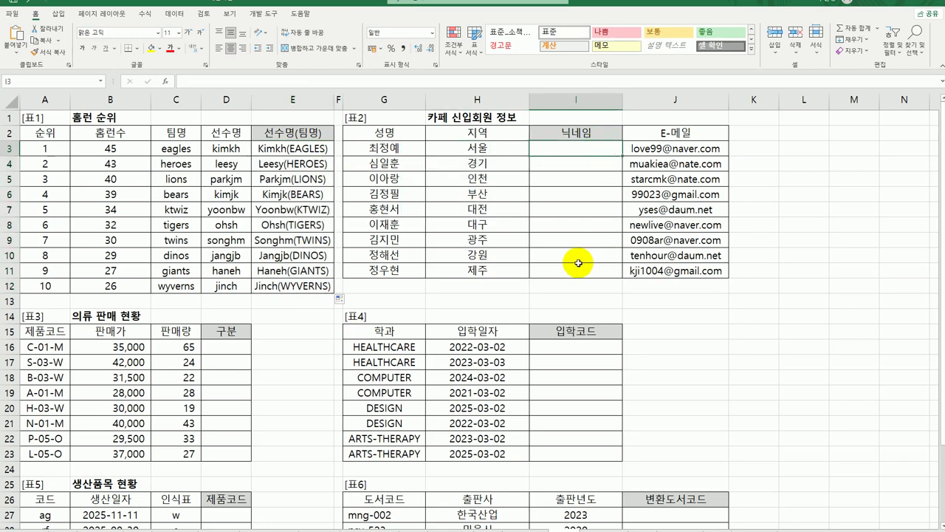
{"action": "left_click", "coordinate": [698, 151]}
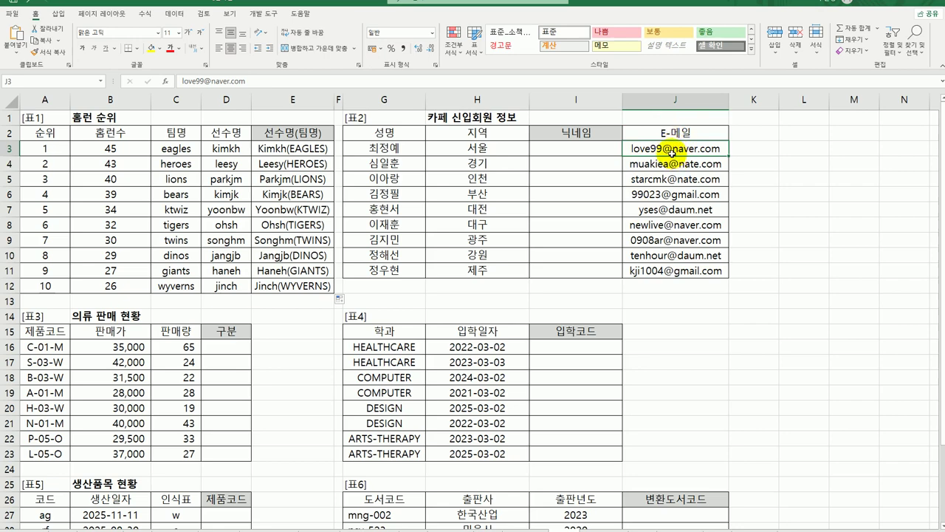
{"action": "left_click", "coordinate": [601, 147]}
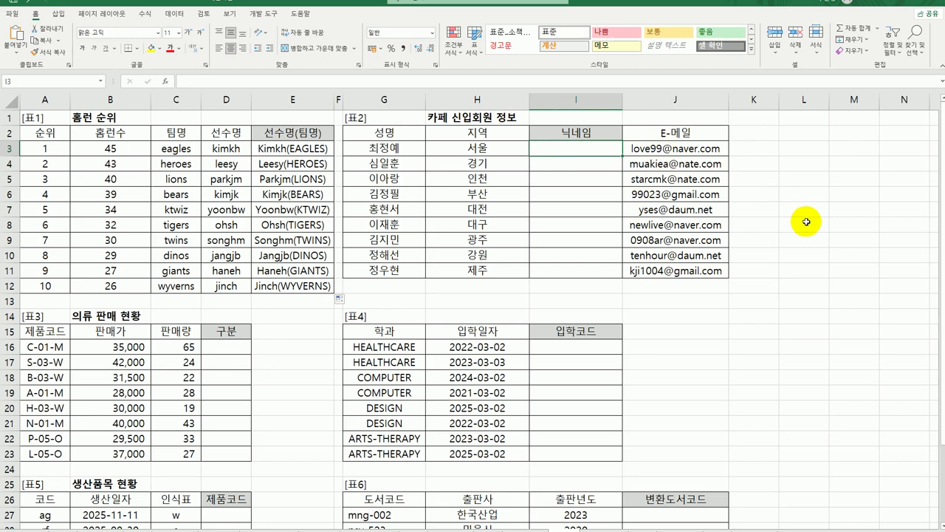
{"action": "type", "text": "="}
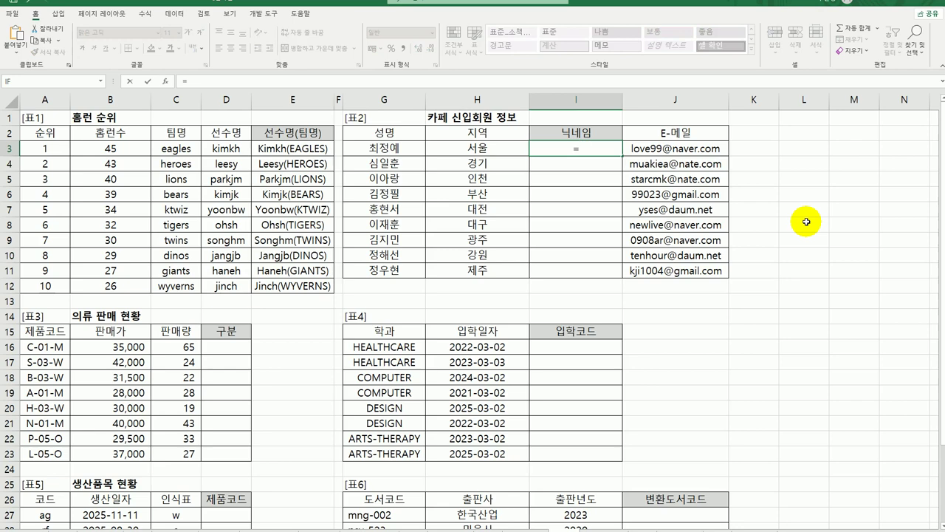
{"action": "type", "text": "se"}
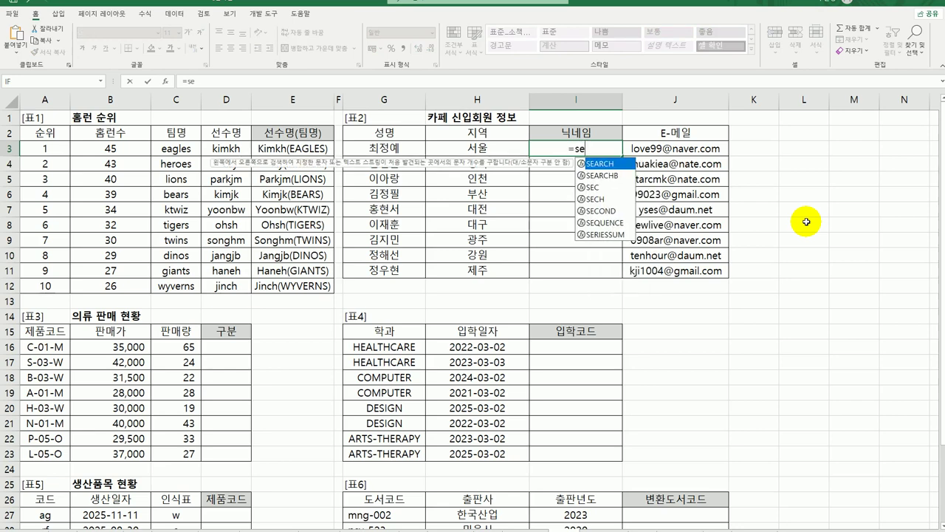
{"action": "key", "text": "Tab"}
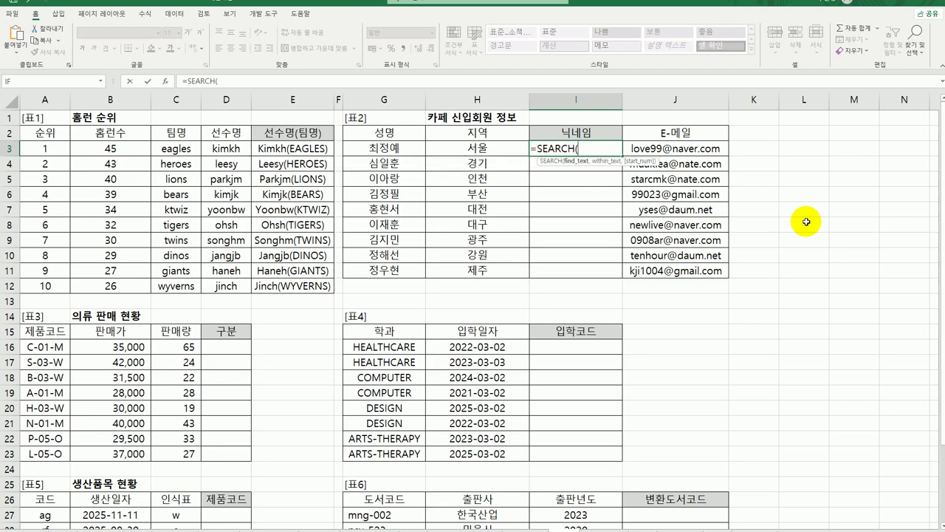
{"action": "left_click", "coordinate": [164, 81]}
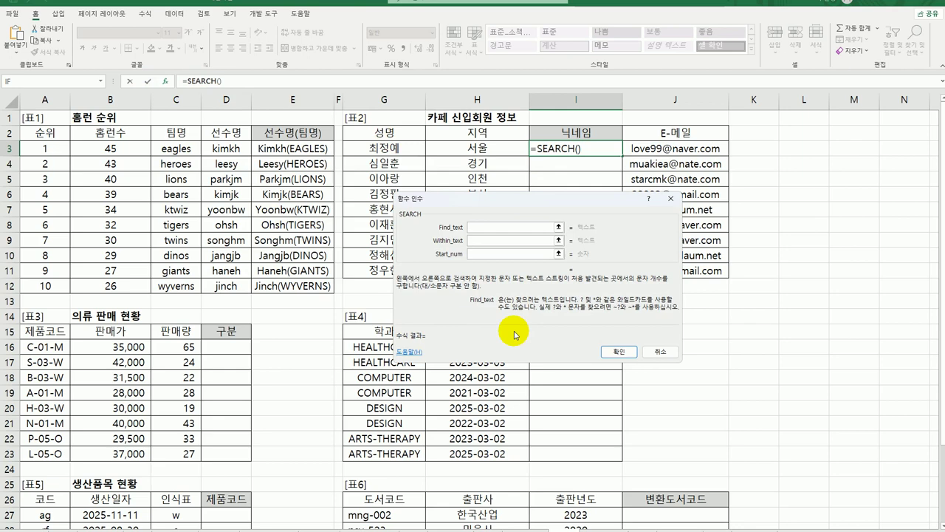
Set SEARCH to find "@" in J3 starting from character 1, and fill the formula down through I11.
{"action": "type", "text": "@"}
{"action": "key", "text": "Tab"}
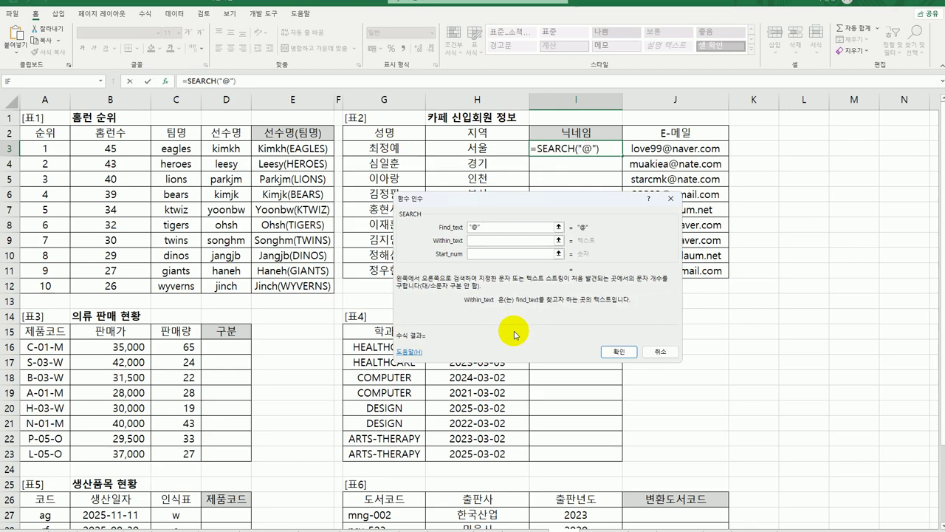
{"action": "left_click", "coordinate": [645, 148]}
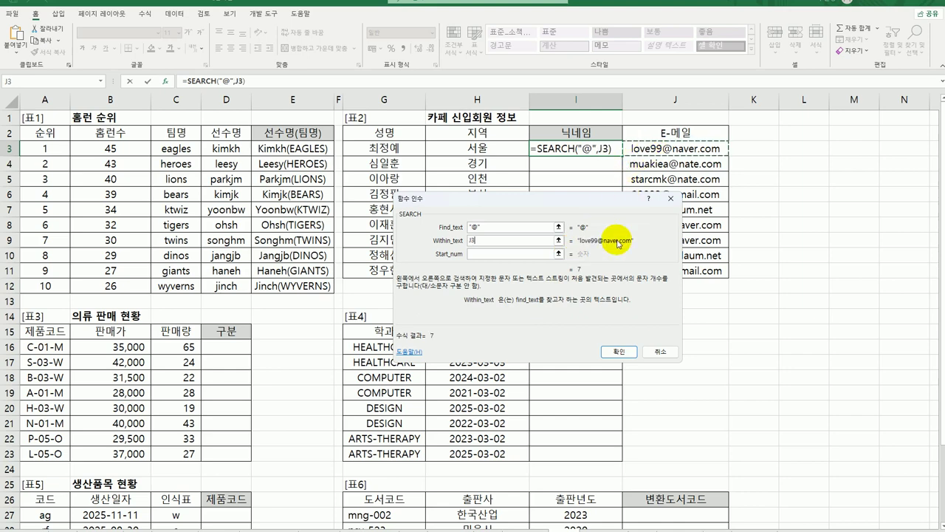
{"action": "left_click", "coordinate": [520, 255]}
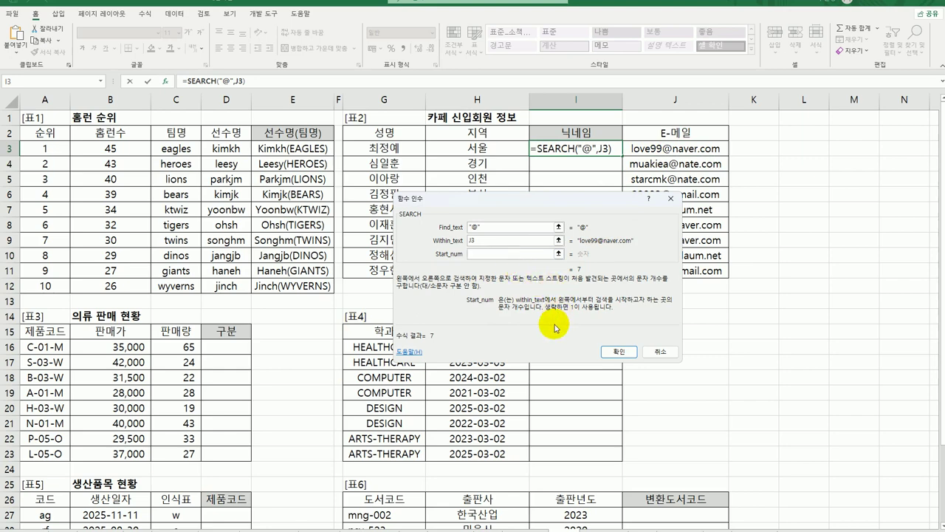
{"action": "type", "text": "1"}
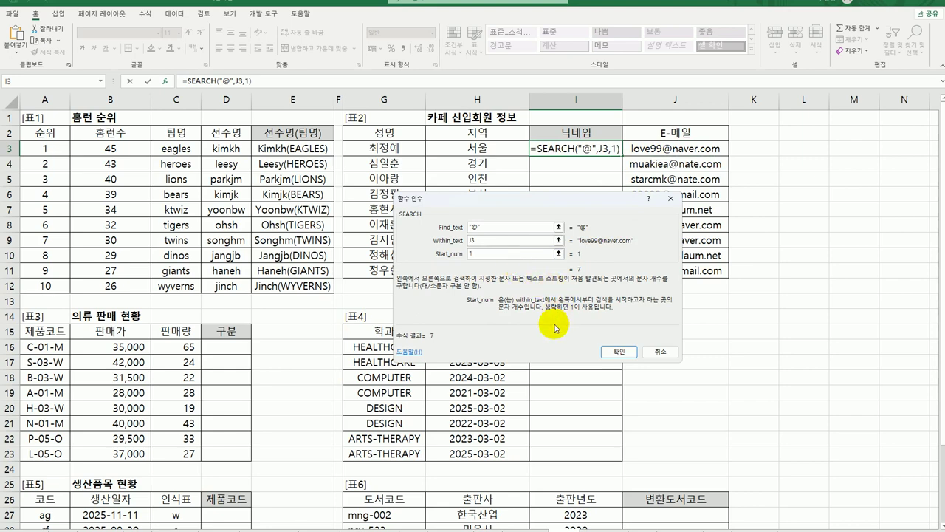
{"action": "left_click", "coordinate": [627, 353]}
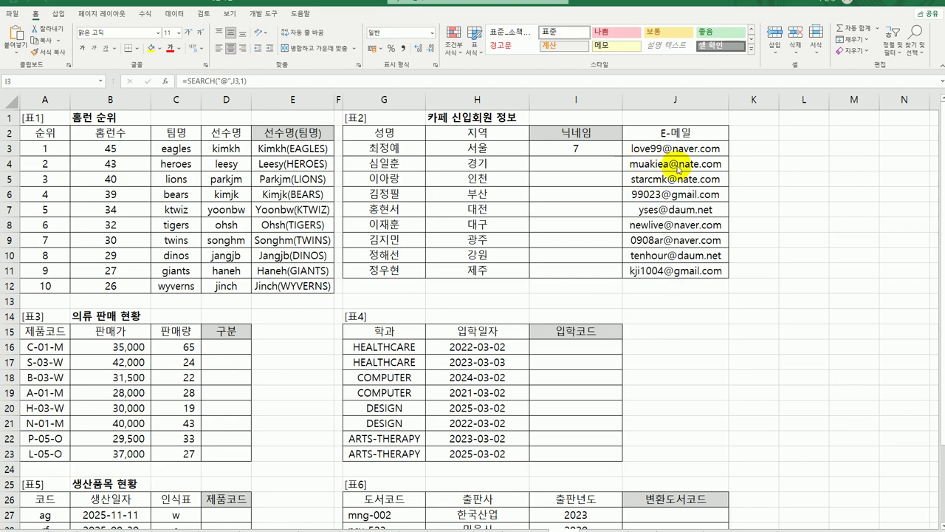
{"action": "left_click", "coordinate": [590, 152]}
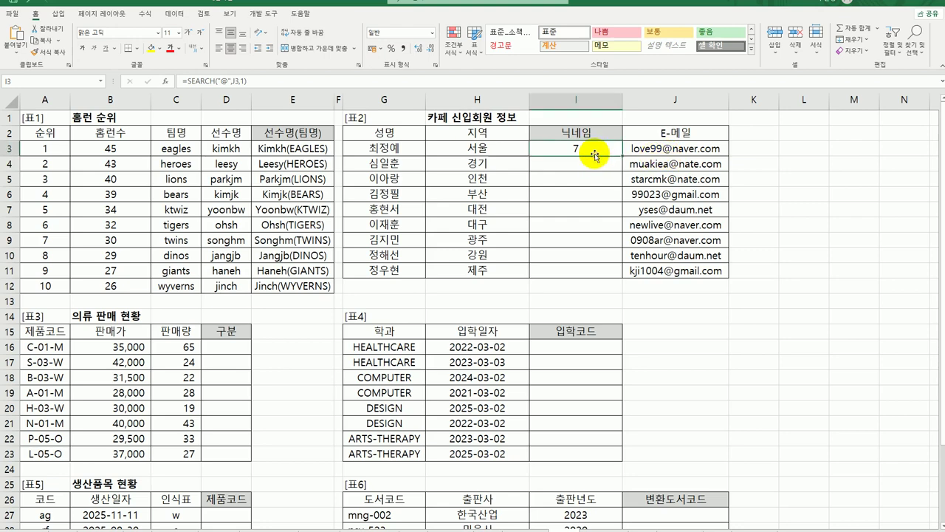
{"action": "left_click_drag", "start_coordinate": [623, 155], "coordinate": [611, 278]}
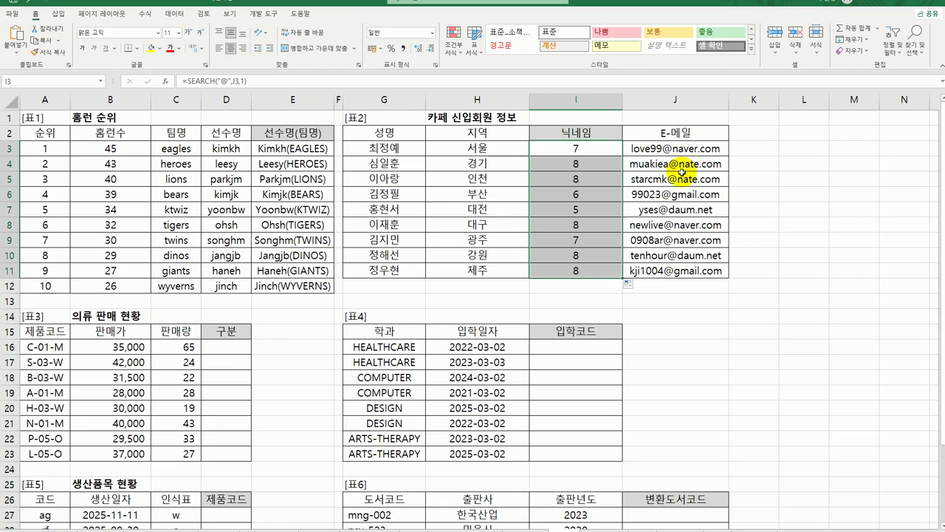
Subtract 1 from the SEARCH formula in I3 and fill the revised formula down through I11.
{"action": "double_click", "coordinate": [593, 148]}
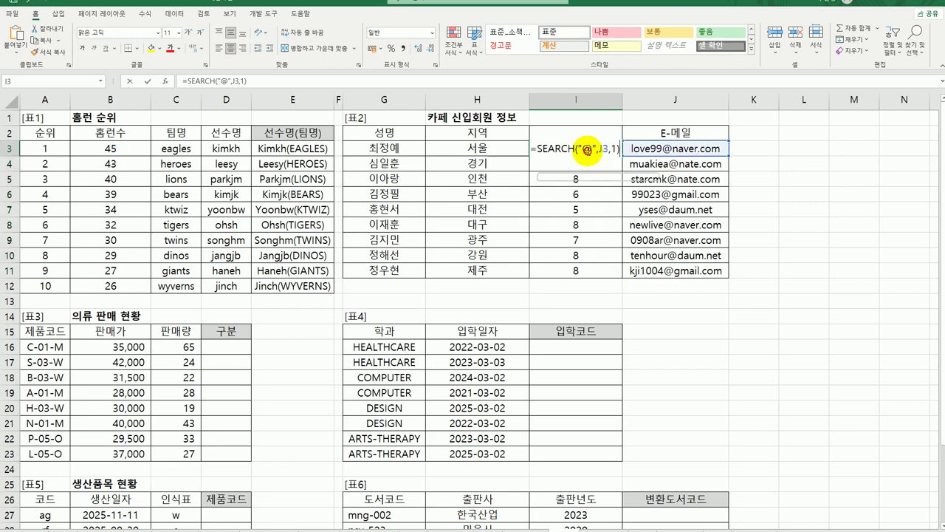
{"action": "left_click", "coordinate": [617, 151]}
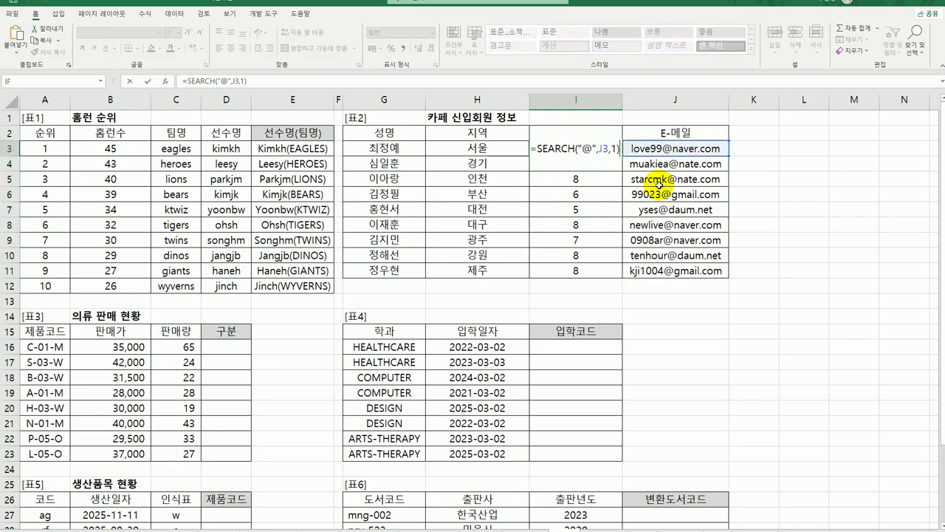
{"action": "type", "text": "-1"}
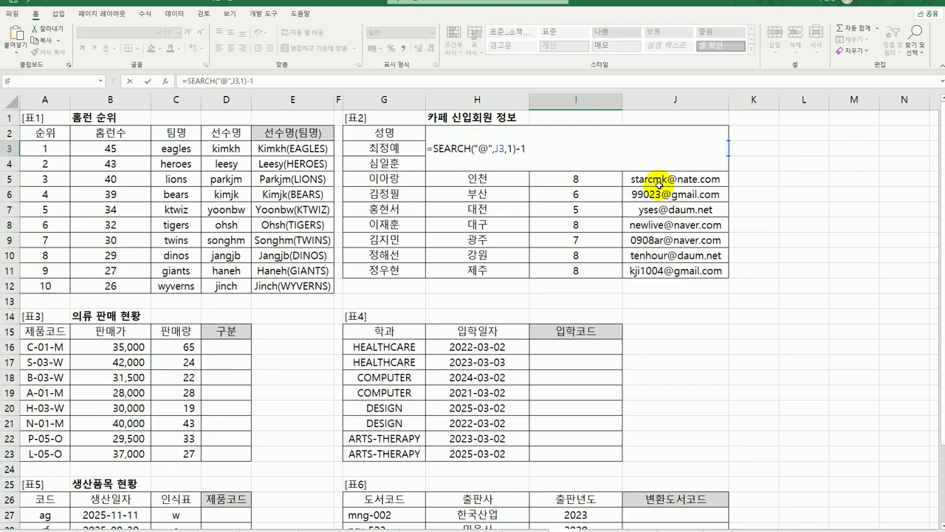
{"action": "key", "text": "Return"}
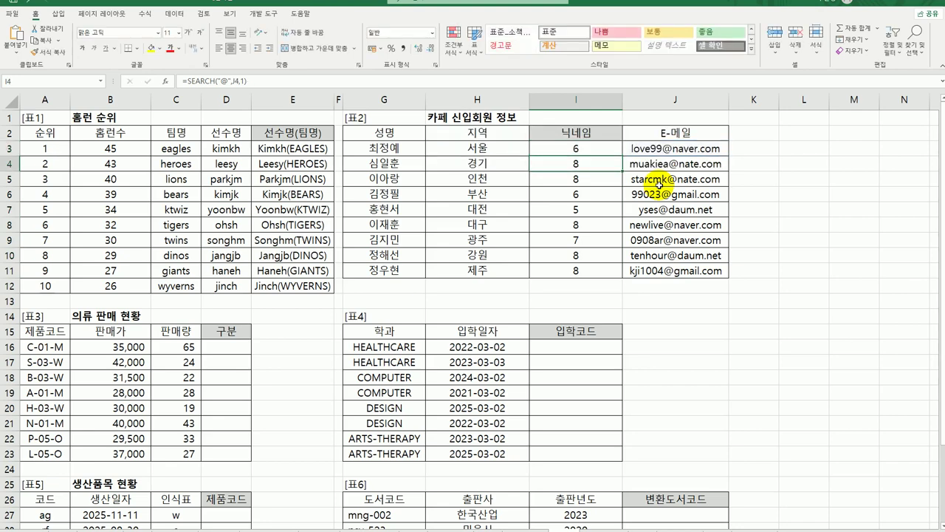
{"action": "left_click", "coordinate": [590, 152]}
{"action": "left_click_drag", "start_coordinate": [624, 155], "coordinate": [600, 279]}
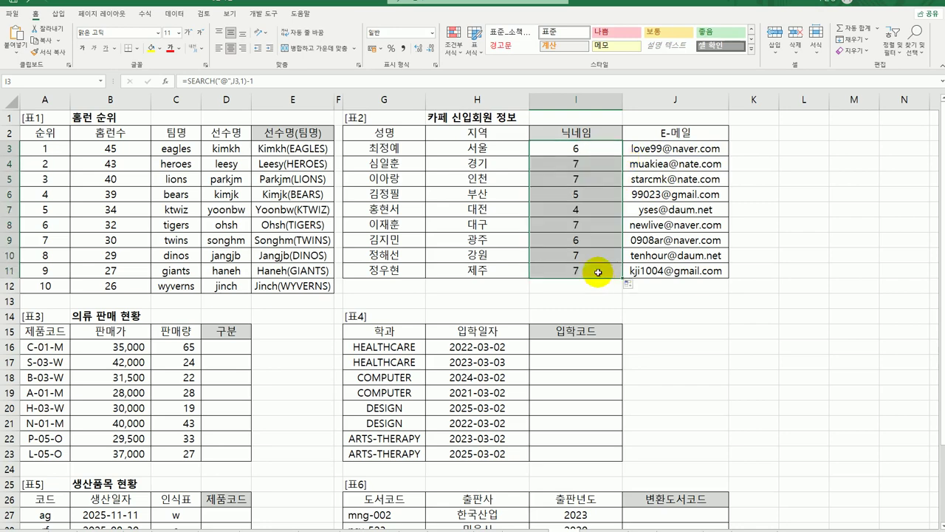
{"action": "left_click", "coordinate": [577, 151]}
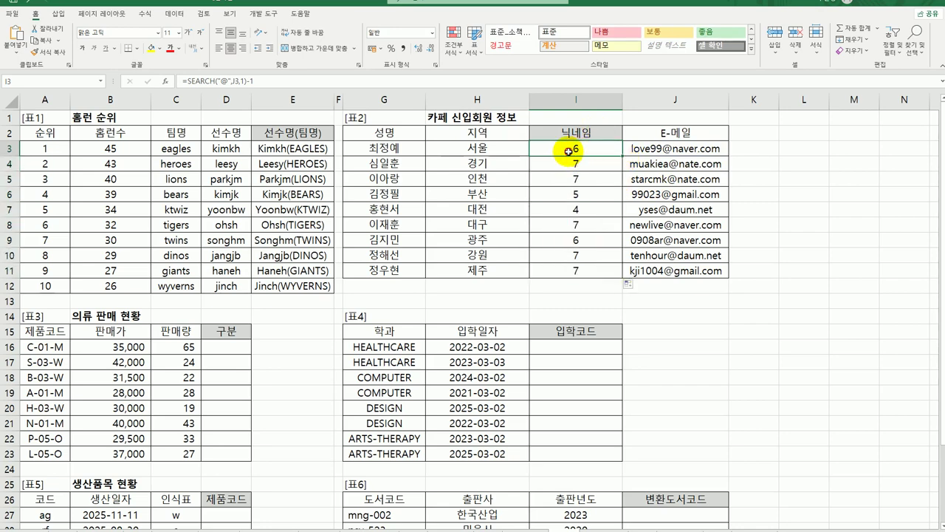
Wrap the SEARCH formula in I3 in a MID function and move SEARCH("@",J3,1)-1 to its Num_chars argument.
{"action": "double_click", "coordinate": [572, 149]}
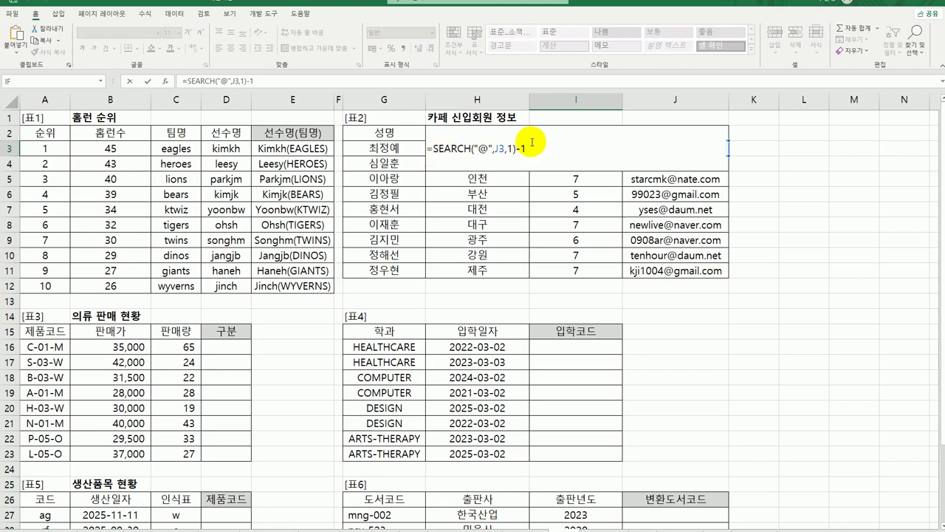
{"action": "type", "text": "MID("}
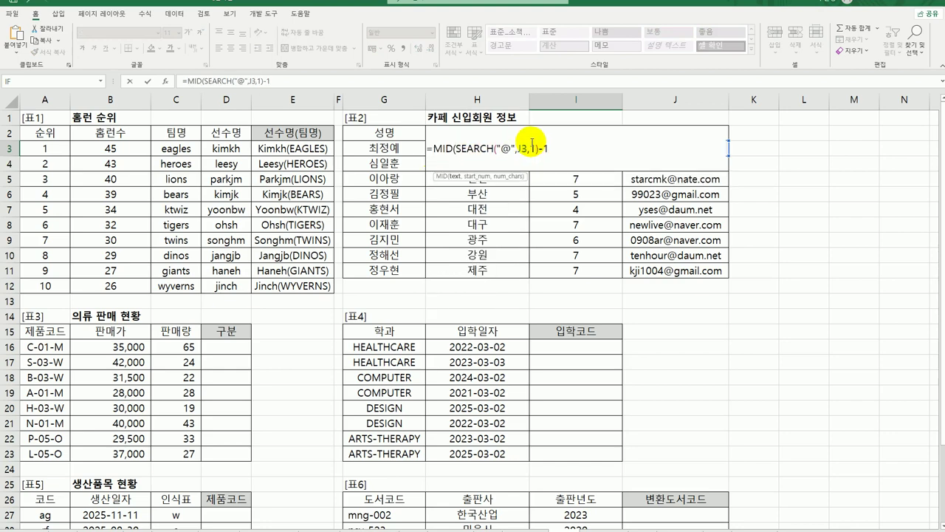
{"action": "left_click", "coordinate": [166, 81]}
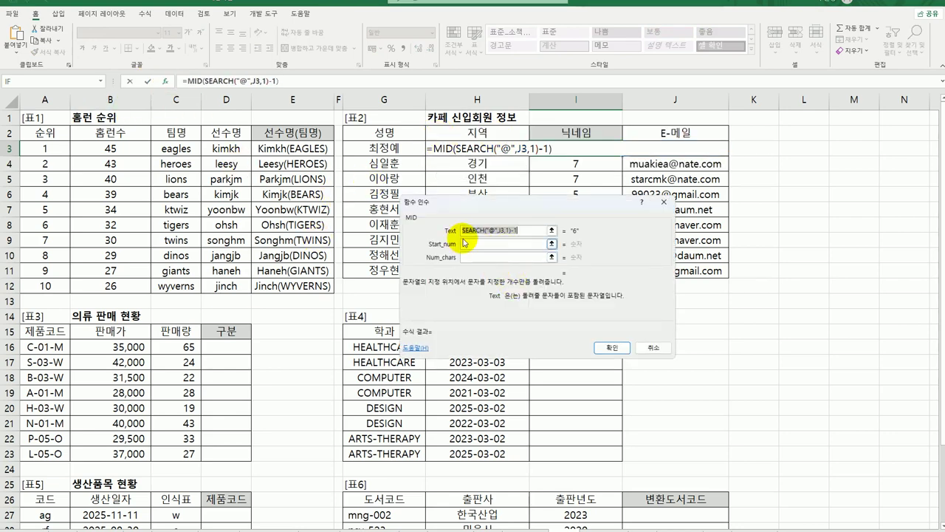
{"action": "left_click_drag", "start_coordinate": [510, 198], "coordinate": [492, 285]}
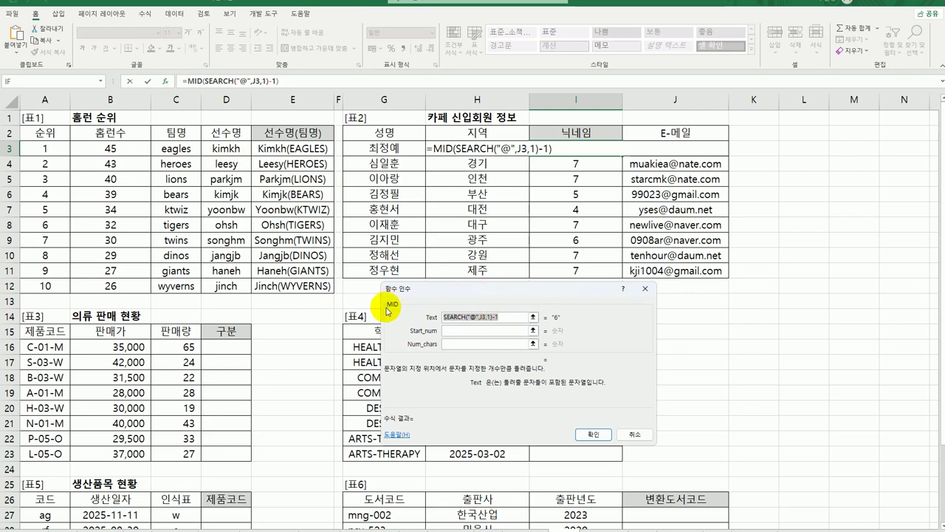
{"action": "key", "text": "BackSpace"}
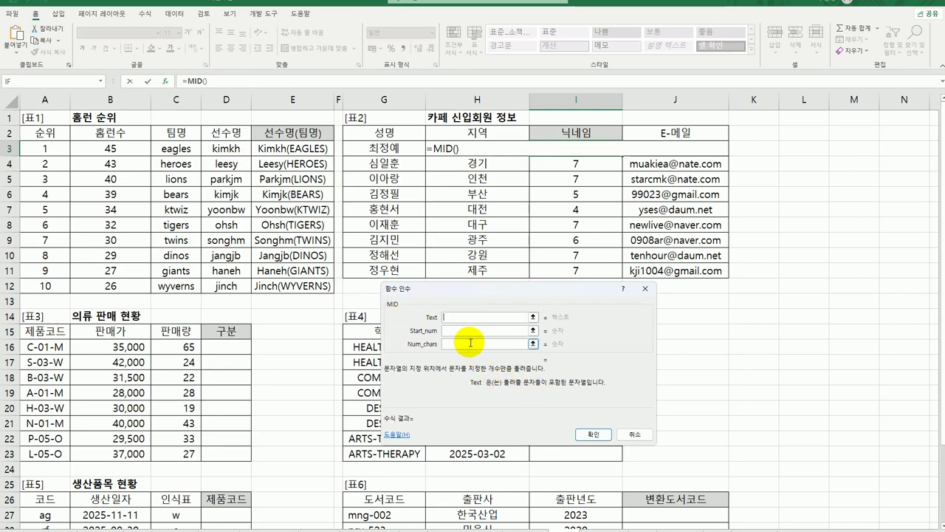
{"action": "left_click", "coordinate": [470, 343]}
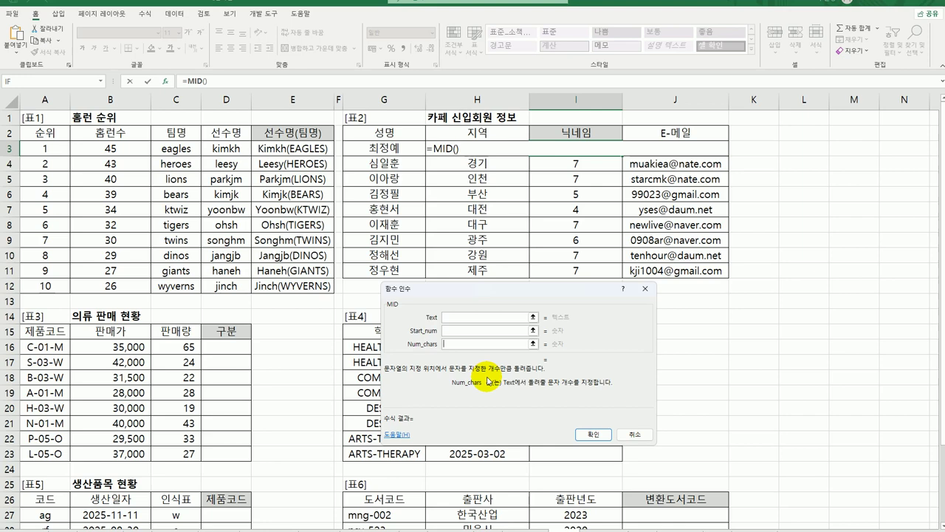
{"action": "type", "text": "SEARCH(\"@\",J3,1)-1"}
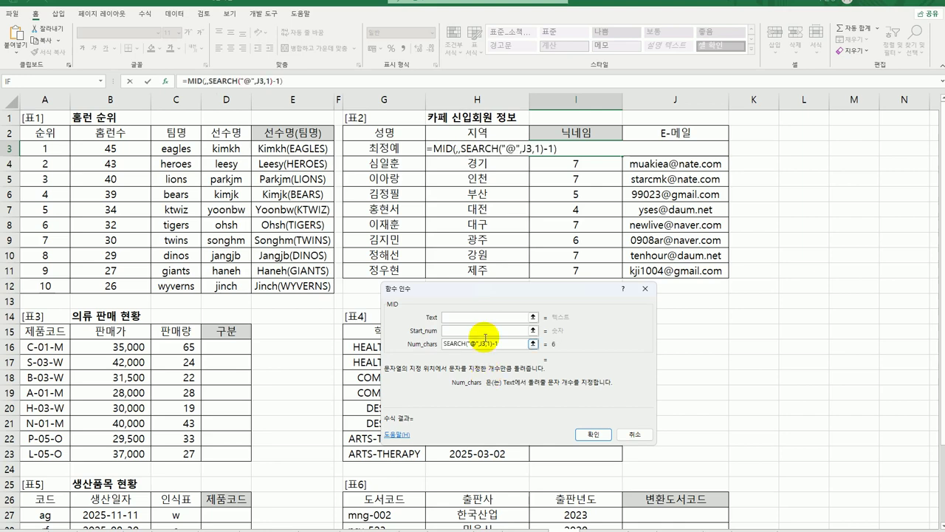
Set MID's Text argument to J3 and its Start_num argument to 1.
{"action": "left_click", "coordinate": [478, 316]}
{"action": "left_click", "coordinate": [672, 149]}
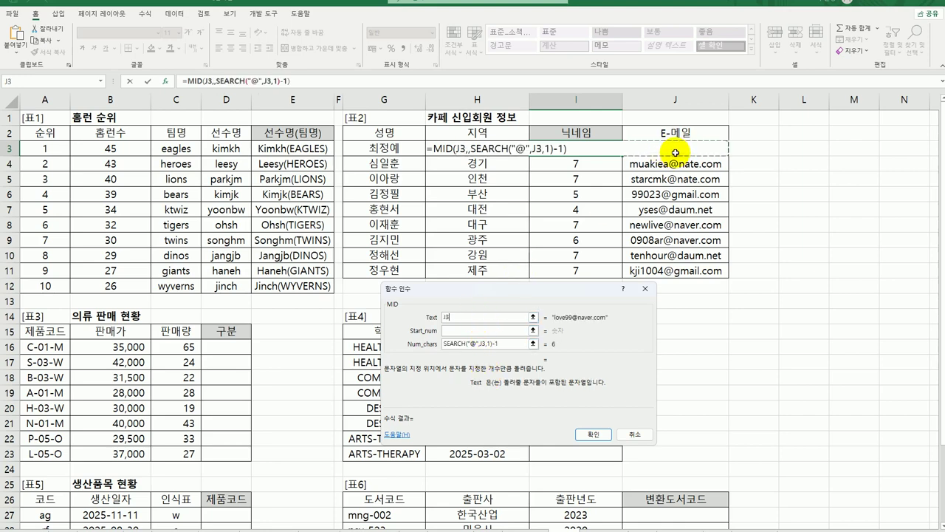
{"action": "left_click", "coordinate": [459, 332]}
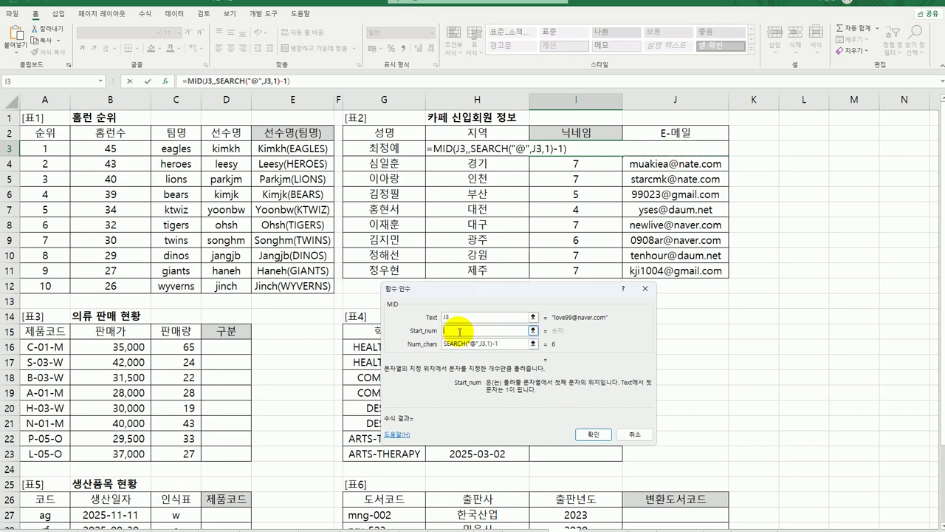
{"action": "type", "text": "1"}
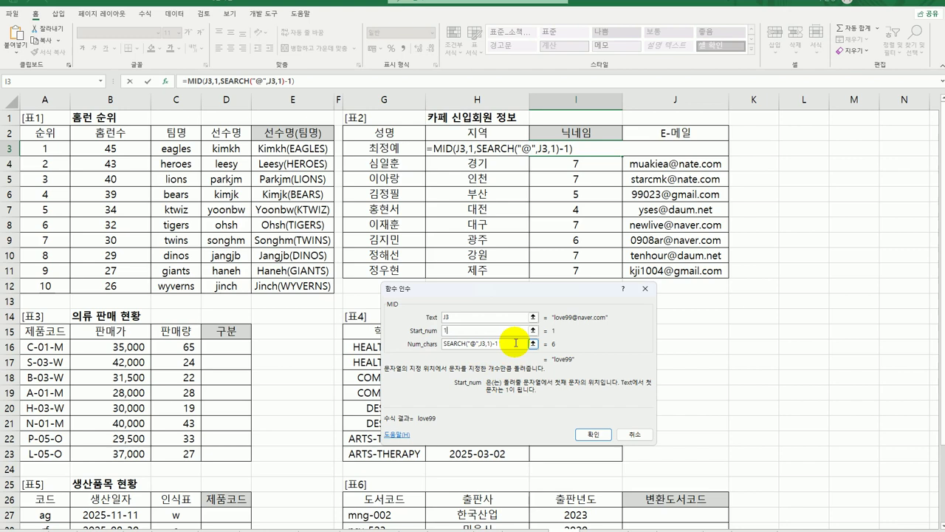
{"action": "left_click_drag", "start_coordinate": [516, 287], "coordinate": [460, 186]}
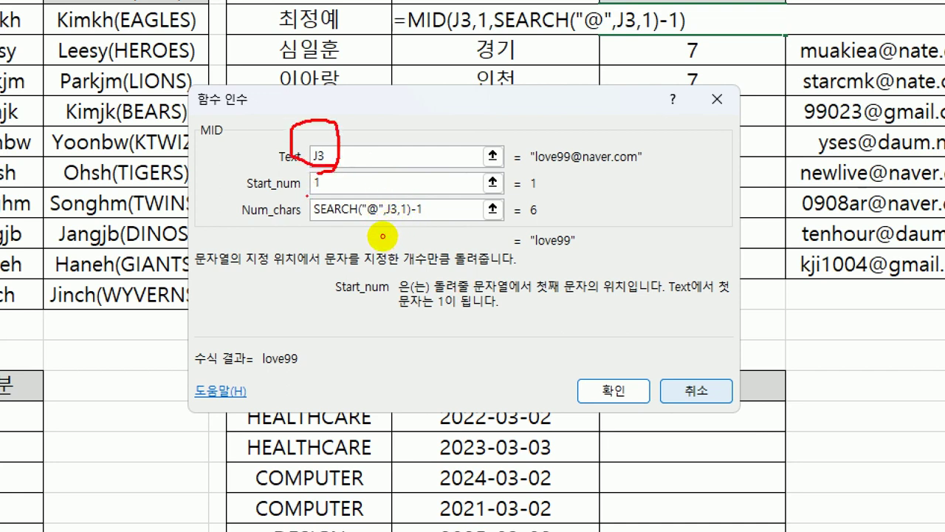
{"action": "mouse_move", "coordinate": [313, 199]}
{"action": "left_mouse_down"}
{"action": "mouse_move", "coordinate": [328, 195]}
{"action": "mouse_move", "coordinate": [315, 237]}
{"action": "left_mouse_up"}
{"action": "left_click_drag", "start_coordinate": [389, 248], "coordinate": [442, 249]}
{"action": "left_click_drag", "start_coordinate": [368, 226], "coordinate": [380, 226]}
{"action": "left_click_drag", "start_coordinate": [373, 221], "coordinate": [373, 231]}
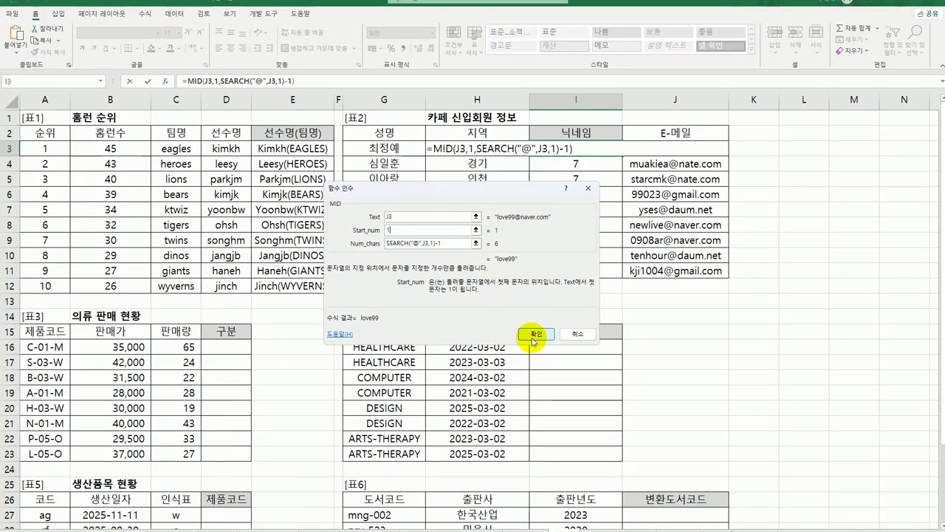
Confirm the MID formula in I3 and fill it down the 닉네임 column through I11.
{"action": "left_click", "coordinate": [613, 391]}
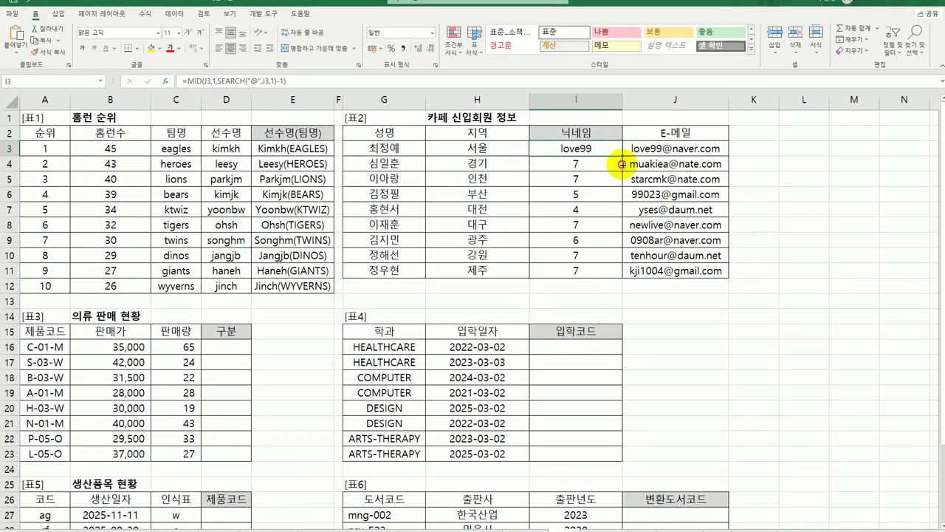
{"action": "left_click_drag", "start_coordinate": [620, 156], "coordinate": [614, 279]}
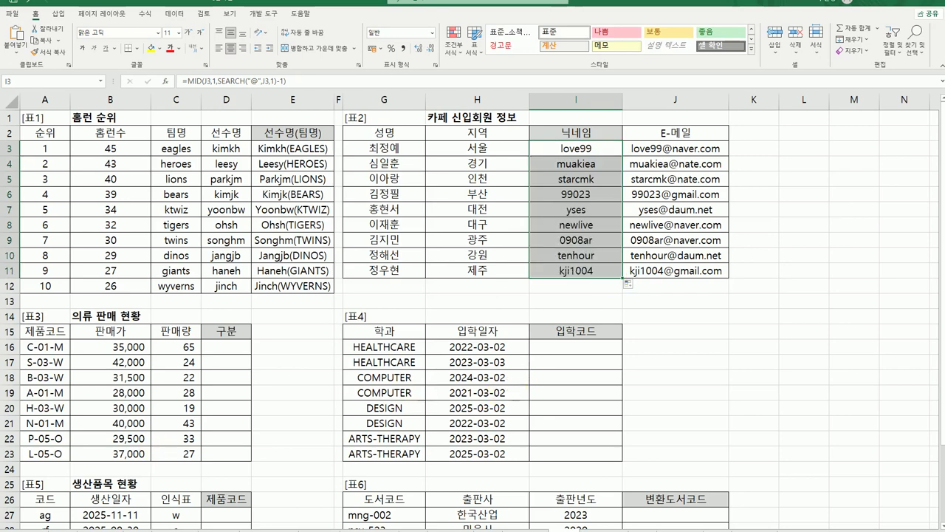
Enter =RIGHT(A16,1) in D16 of the 구분 column and fill the formula down through D23.
{"action": "left_click", "coordinate": [231, 345]}
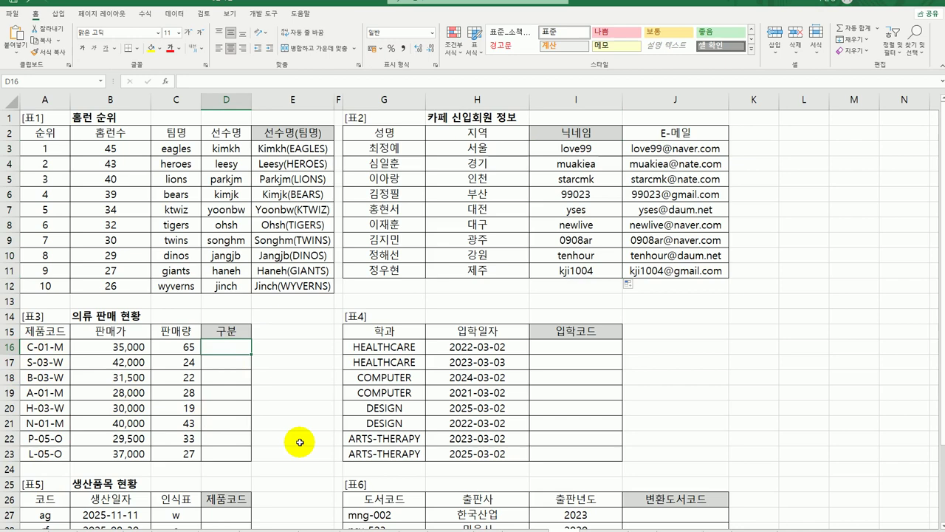
{"action": "type", "text": "=rih"}
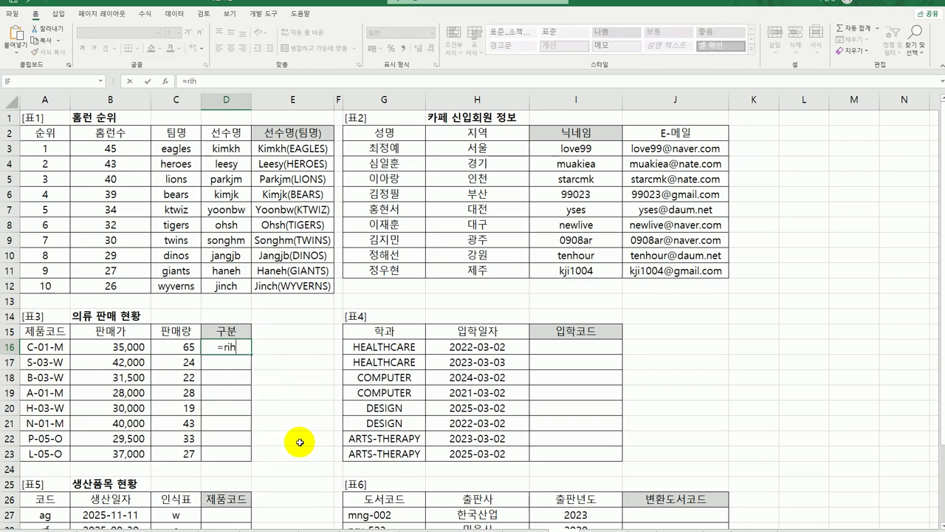
{"action": "key", "text": "BackSpace"}
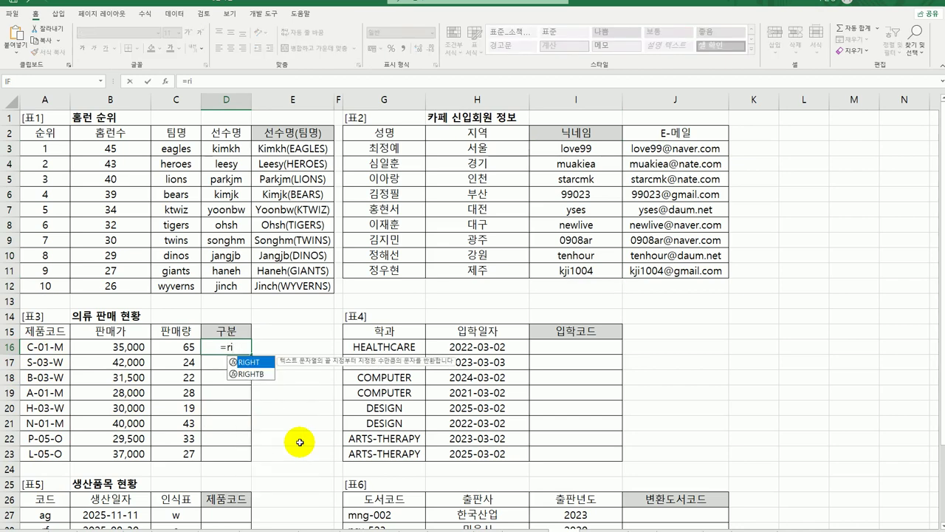
{"action": "double_click", "coordinate": [249, 362]}
{"action": "left_click", "coordinate": [55, 352]}
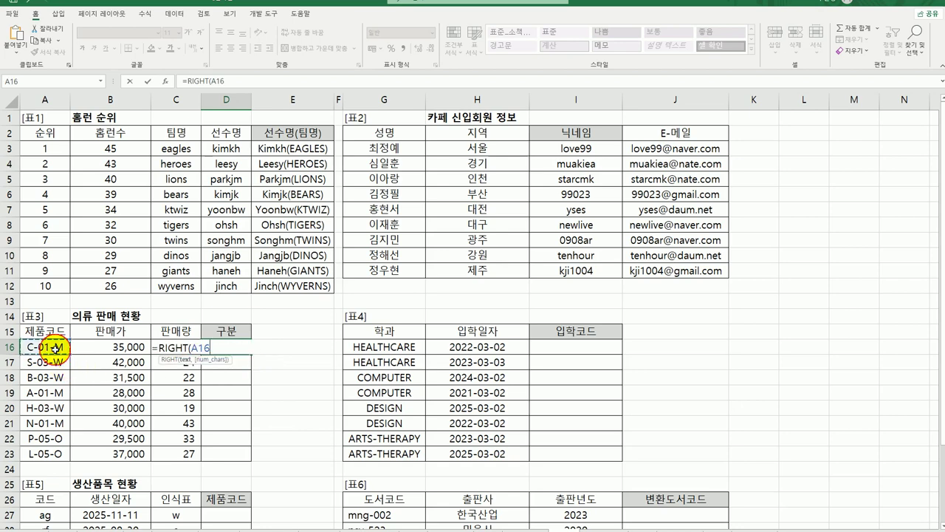
{"action": "type", "text": ","}
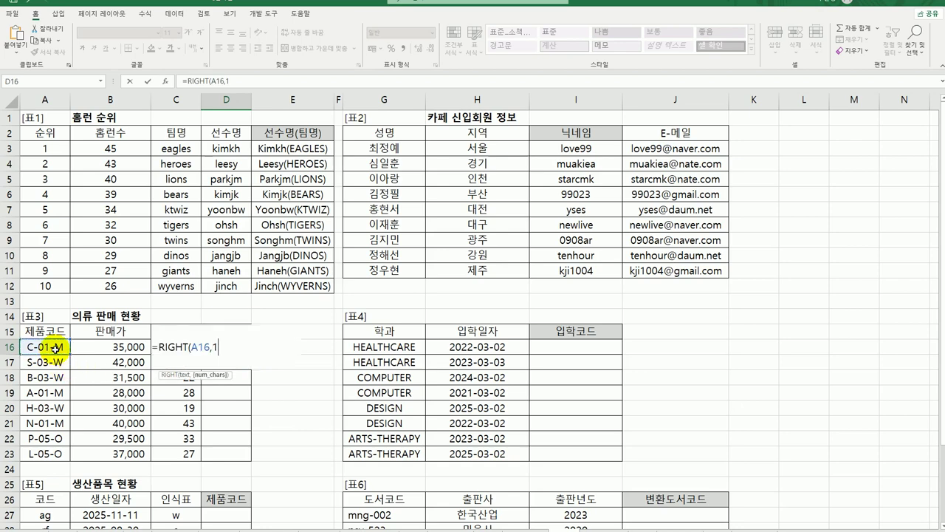
{"action": "type", "text": "1)"}
{"action": "key", "text": "Return"}
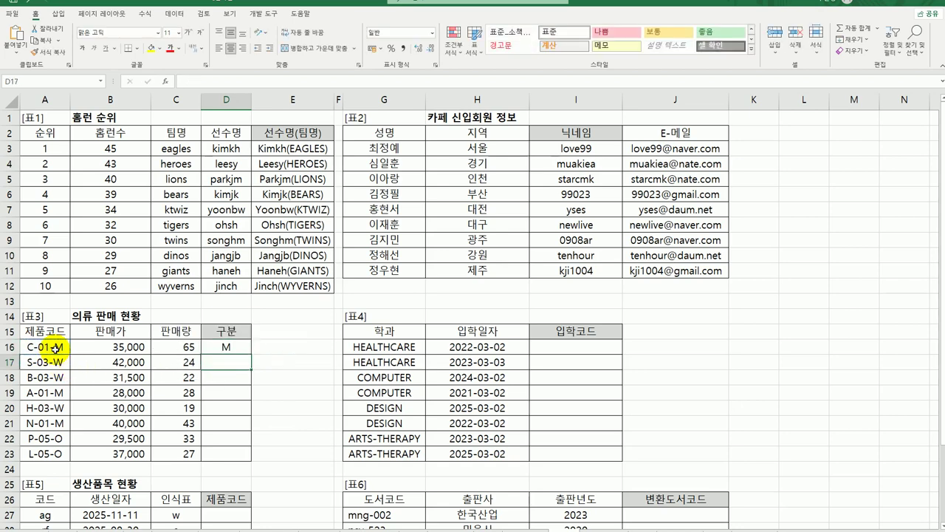
{"action": "left_click", "coordinate": [238, 344]}
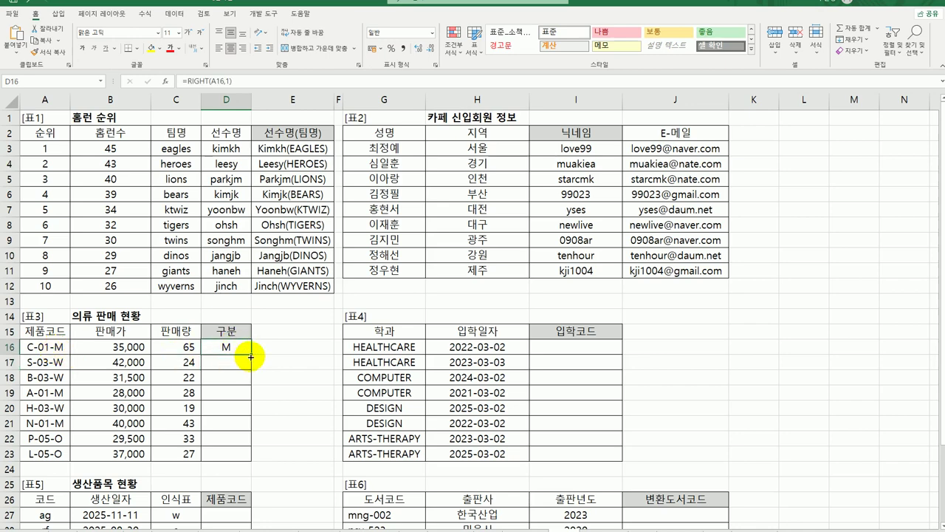
{"action": "left_click_drag", "start_coordinate": [250, 354], "coordinate": [234, 452]}
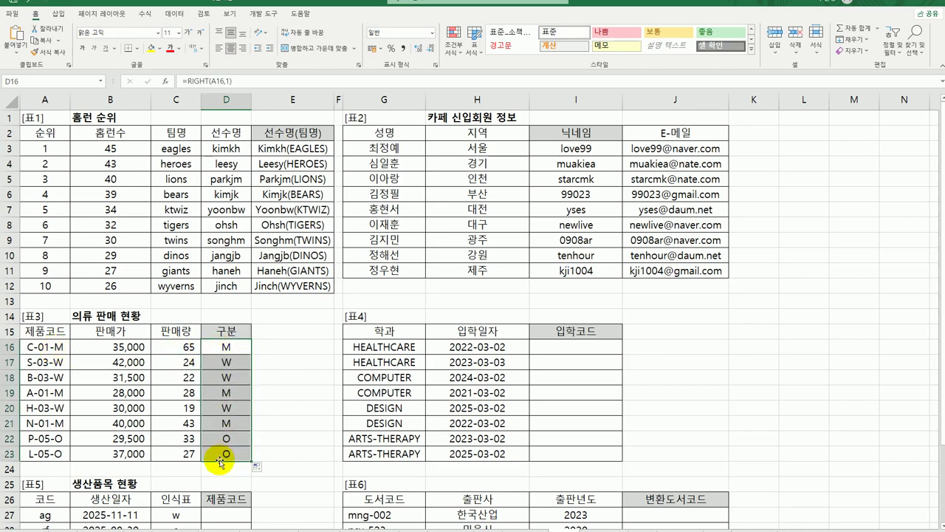
Wrap the RIGHT formula in D16 in an IF function and open the IF function's arguments.
{"action": "left_click", "coordinate": [232, 349]}
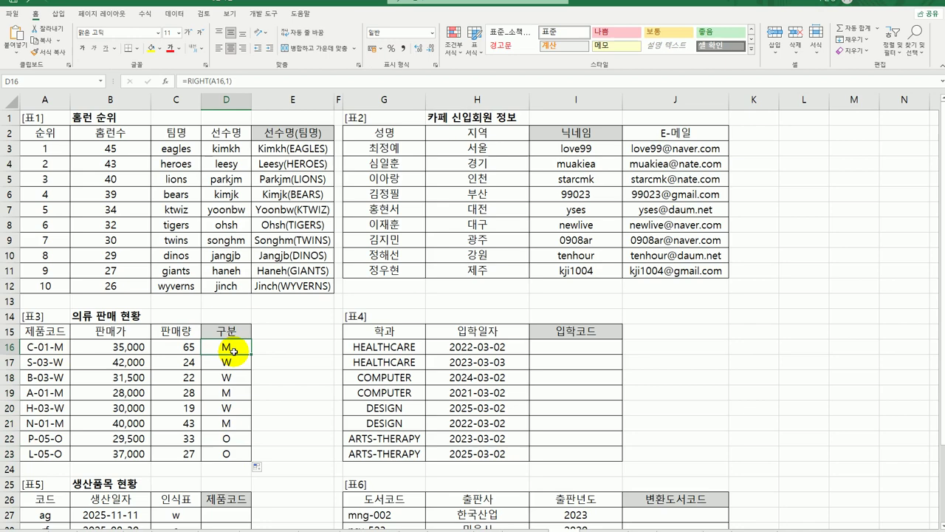
{"action": "double_click", "coordinate": [226, 348]}
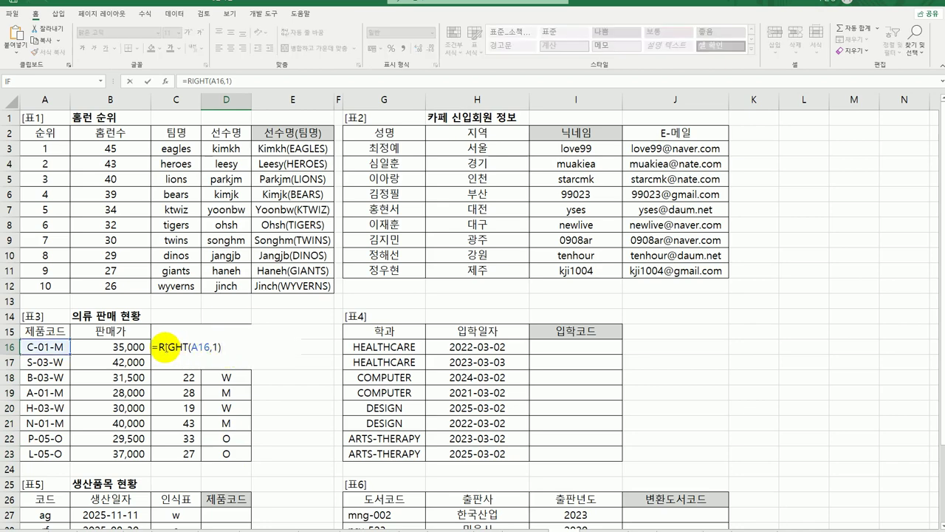
{"action": "left_click", "coordinate": [157, 347]}
{"action": "type", "text": "if"}
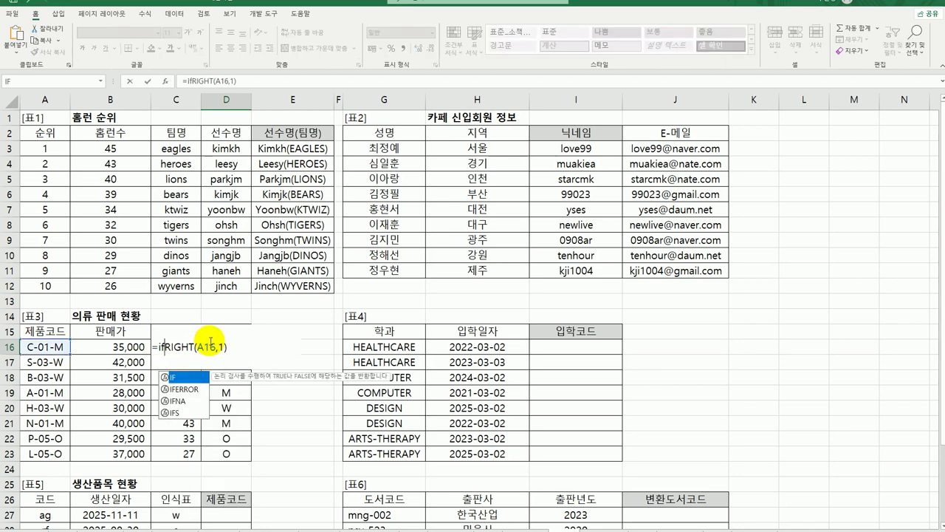
{"action": "key", "text": "Tab"}
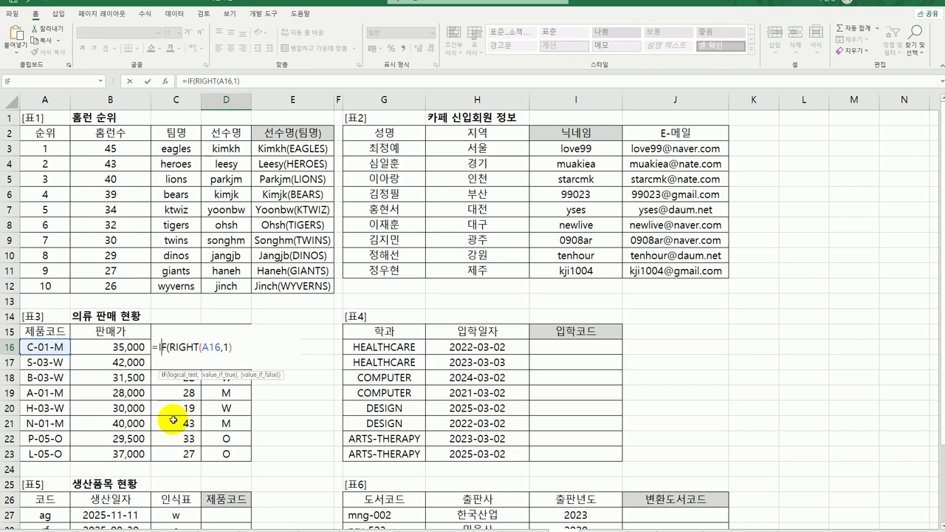
{"action": "left_click", "coordinate": [164, 81]}
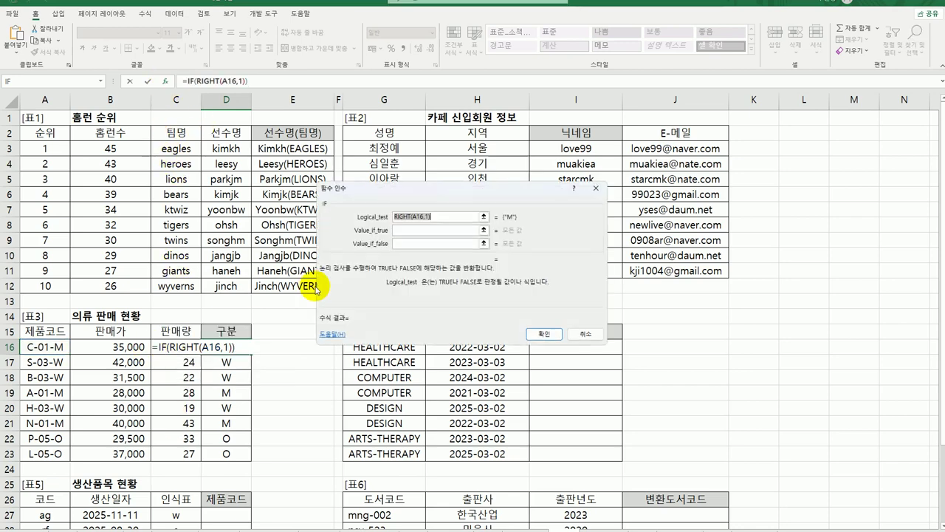
Set the IF condition to RIGHT(A16,1)="M" and its true value to 남성용.
{"action": "left_click", "coordinate": [443, 216]}
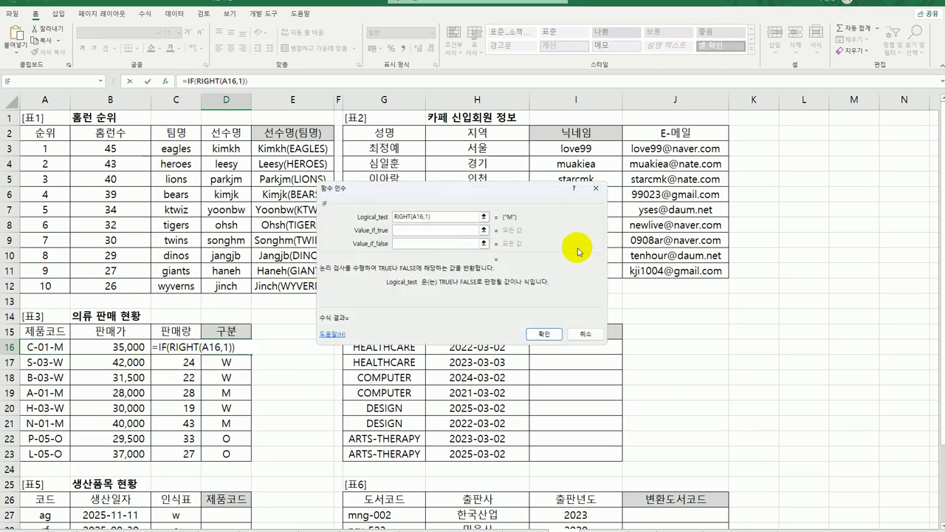
{"action": "type", "text": "=\"M\"ㅡ\"M\""}
{"action": "key", "text": "Tab"}
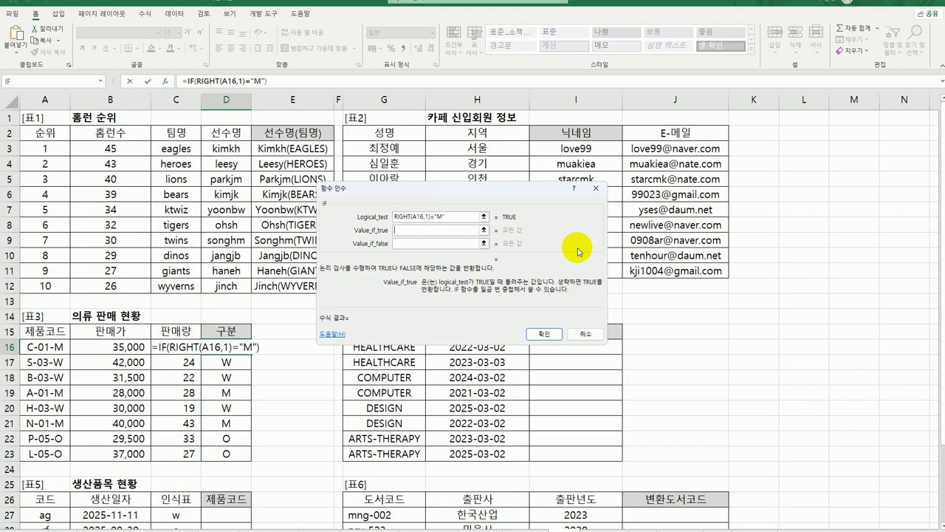
{"action": "type", "text": "남성용"}
{"action": "left_click", "coordinate": [452, 243]}
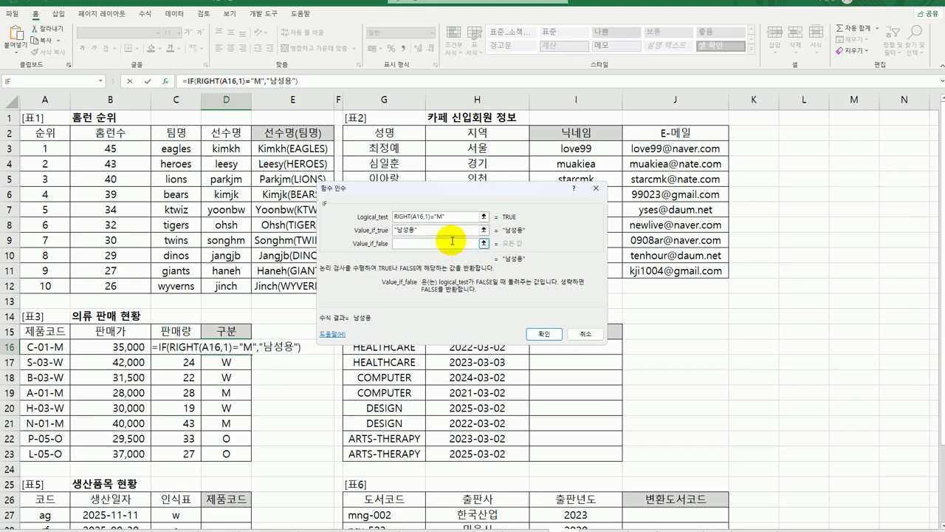
Copy the RIGHT(A16,1)="M" condition, nest a second IF as the false value, and paste the condition as its logical test.
{"action": "left_click", "coordinate": [426, 218]}
{"action": "left_click_drag", "start_coordinate": [426, 218], "coordinate": [359, 216]}
{"action": "key", "text": "ctrl+c"}
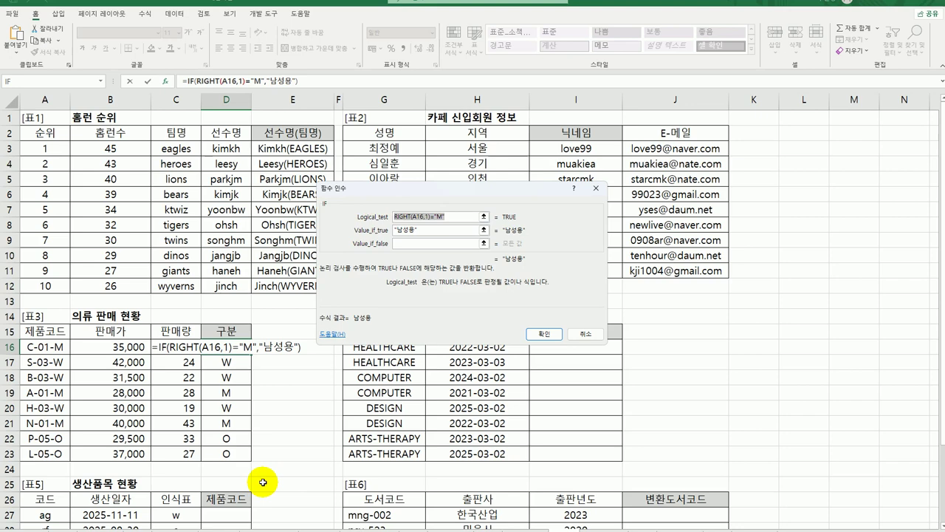
{"action": "left_click", "coordinate": [448, 245]}
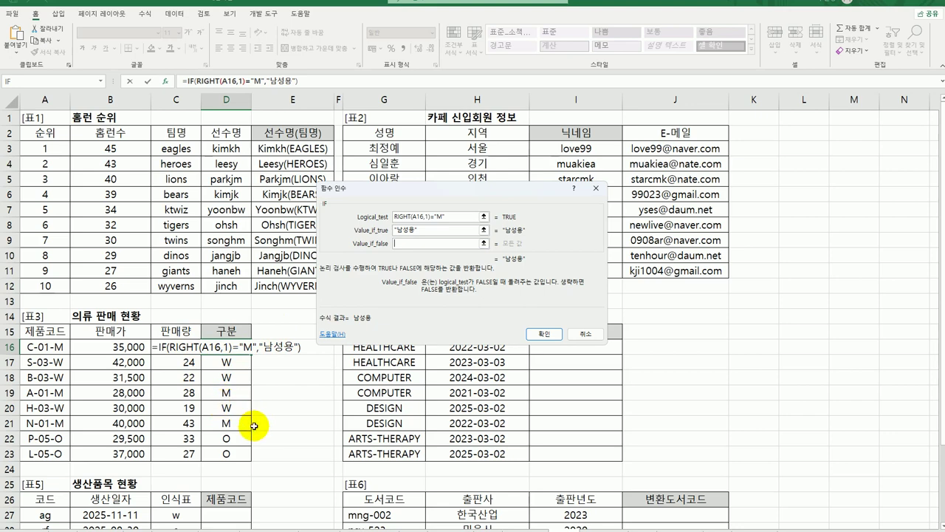
{"action": "left_click", "coordinate": [59, 80]}
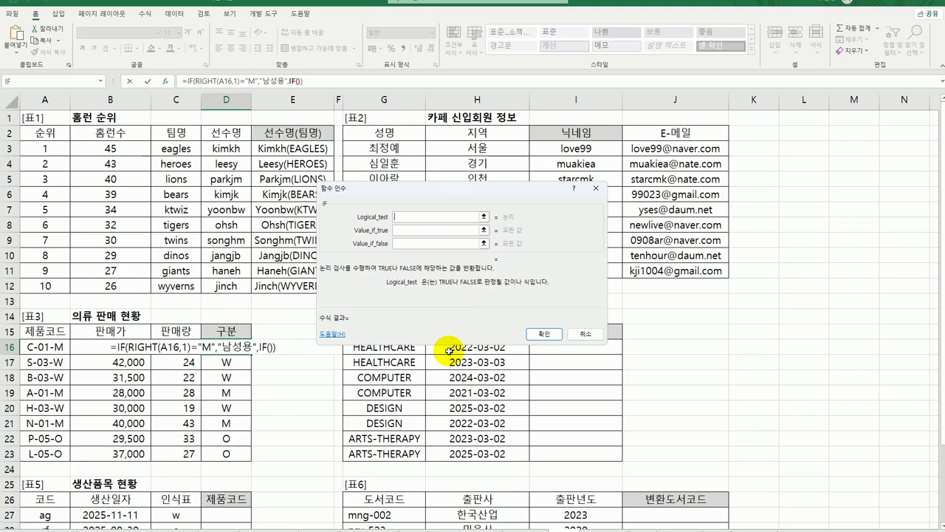
{"action": "key", "text": "ctrl+v"}
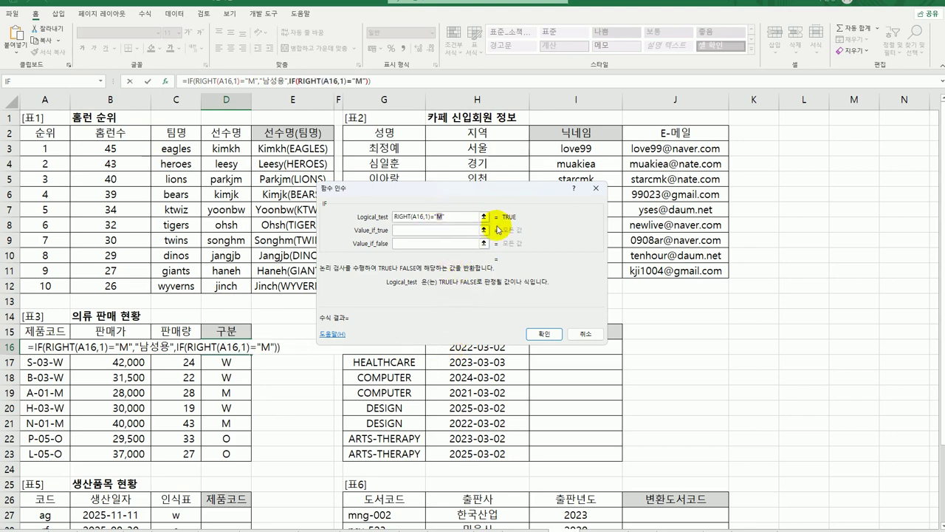
Set the nested IF's condition to RIGHT(A16,1)="W", its true value to 여성용 and its false value to 아웃도어.
{"action": "key", "text": "BackSpace"}
{"action": "type", "text": "W"}
{"action": "key", "text": "Tab"}
{"action": "type", "text": "여"}
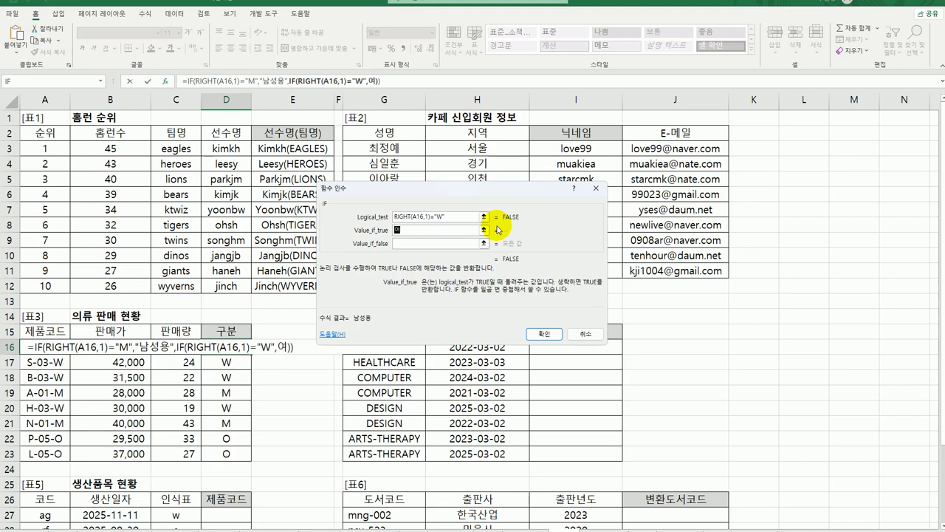
{"action": "key", "text": "BackSpace"}
{"action": "key", "text": "BackSpace"}
{"action": "type", "text": "성용"}
{"action": "key", "text": "Tab"}
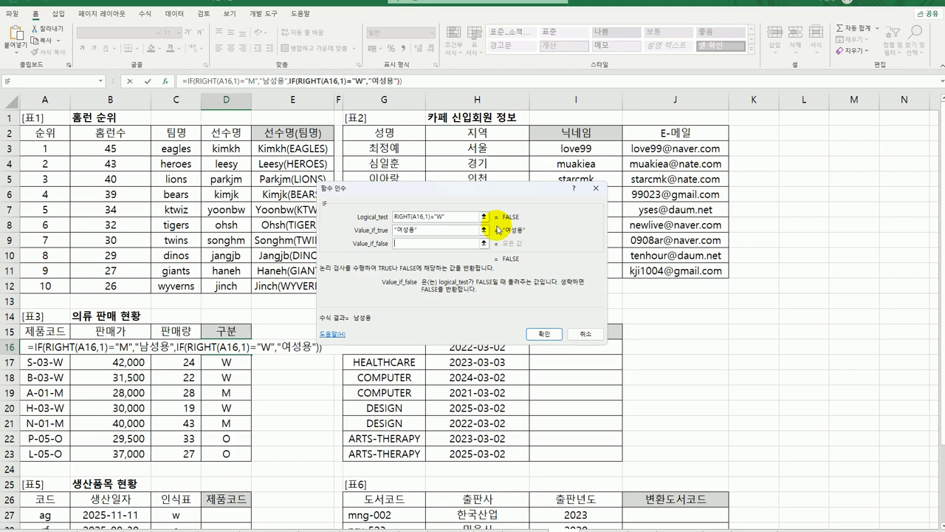
{"action": "type", "text": "아웃도어"}
{"action": "key", "text": "Tab"}
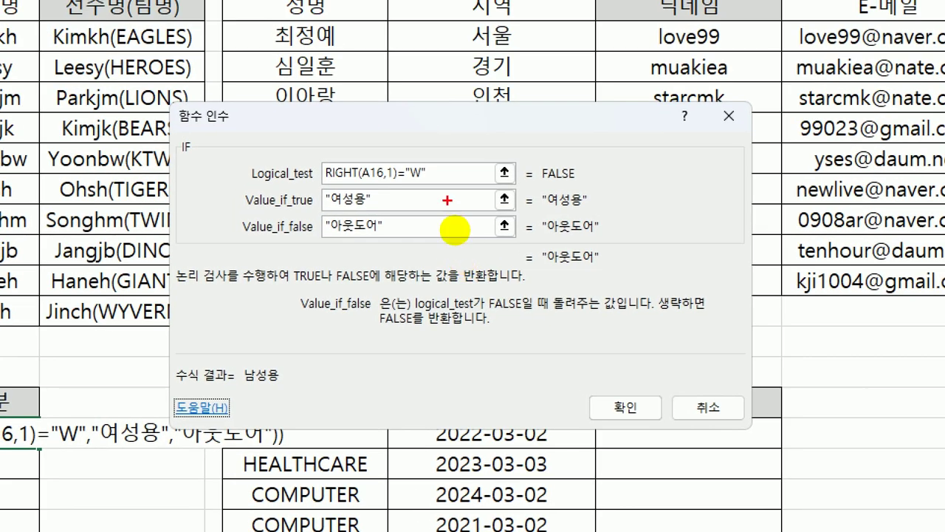
{"action": "left_click_drag", "start_coordinate": [434, 180], "coordinate": [410, 179]}
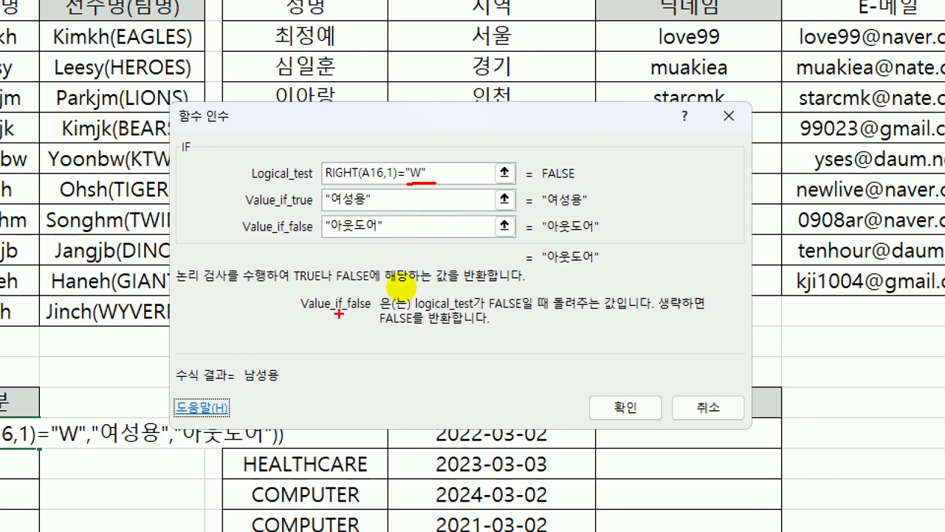
{"action": "left_click_drag", "start_coordinate": [322, 209], "coordinate": [372, 207]}
{"action": "left_click_drag", "start_coordinate": [317, 237], "coordinate": [356, 234]}
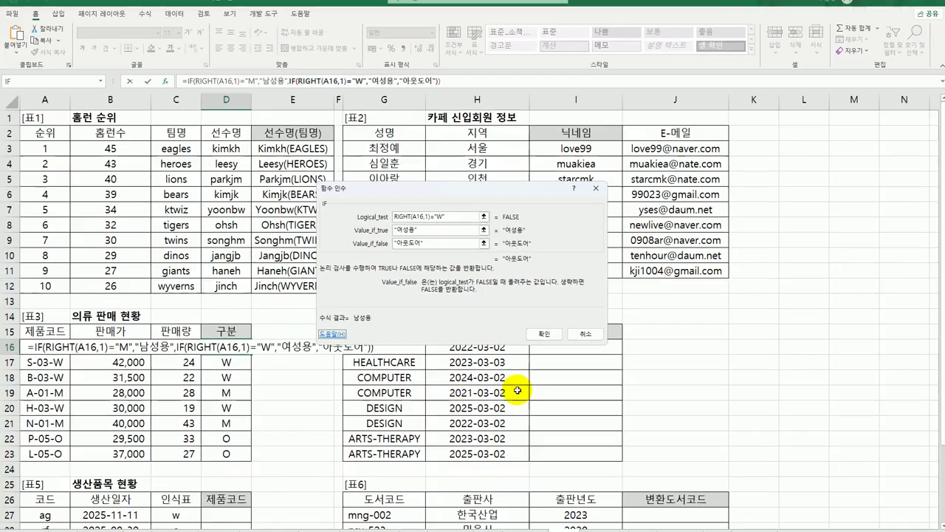
Apply the nested IF formula in D16 and fill it down the 구분 column through D23.
{"action": "left_click", "coordinate": [556, 339]}
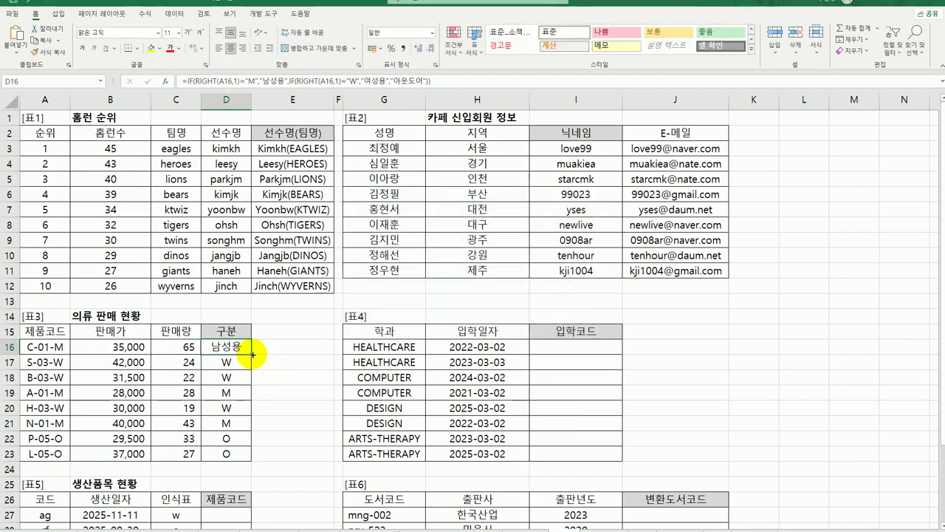
{"action": "left_click_drag", "start_coordinate": [251, 423], "coordinate": [244, 463]}
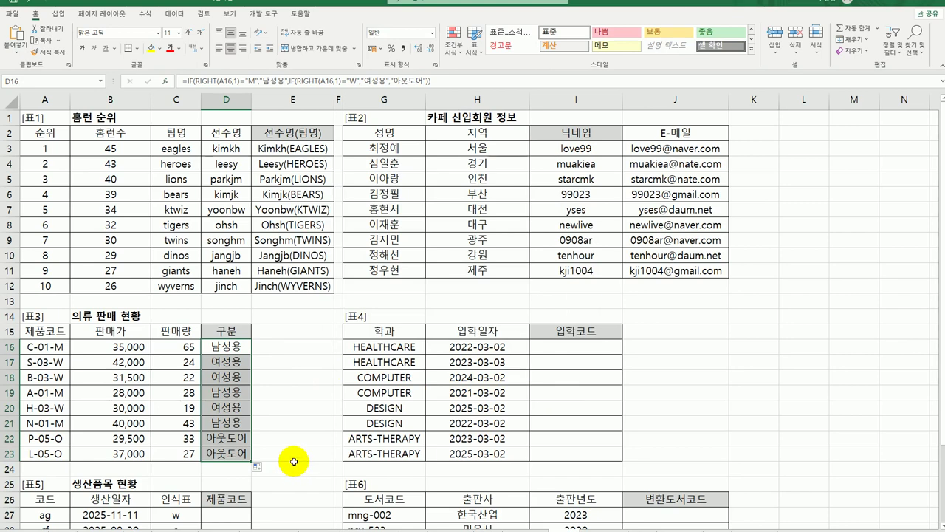
Start a LEFT formula in I16 of the 입학코드 column and open the LEFT function's arguments.
{"action": "scroll", "coordinate": [293, 461], "scroll_direction": "down", "scroll_amount": 3}
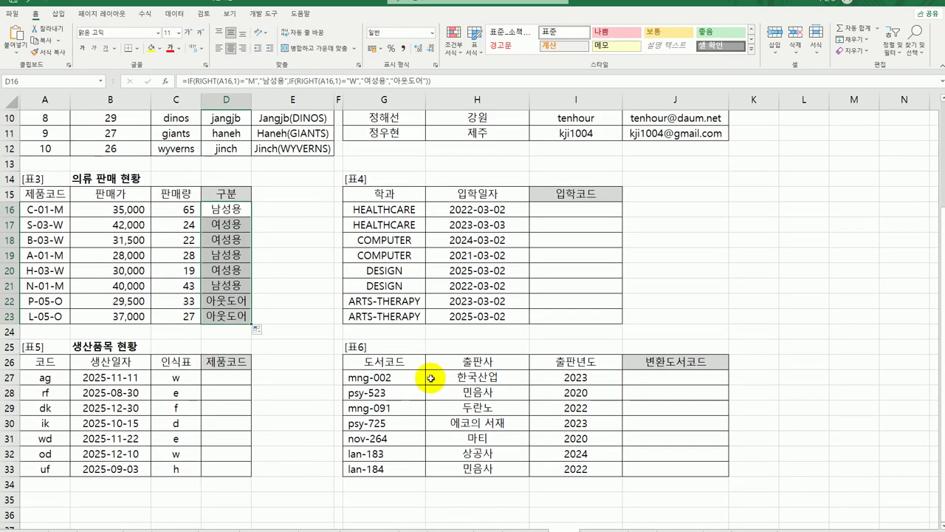
{"action": "left_click", "coordinate": [555, 209]}
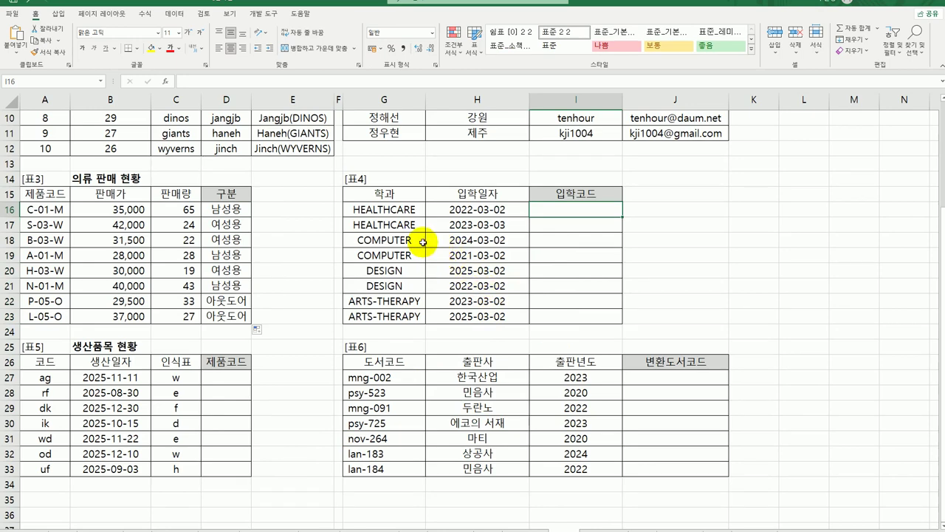
{"action": "left_click", "coordinate": [395, 212]}
{"action": "left_click", "coordinate": [463, 214]}
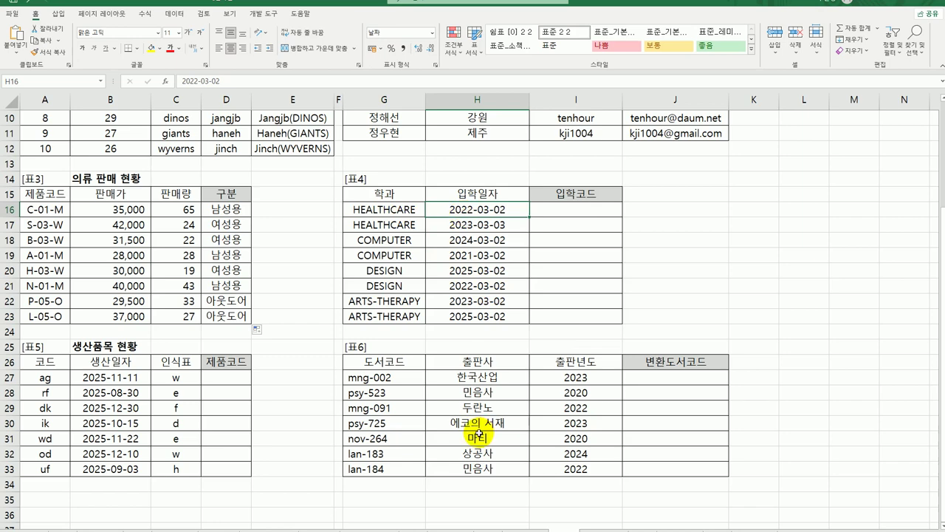
{"action": "left_click", "coordinate": [577, 213]}
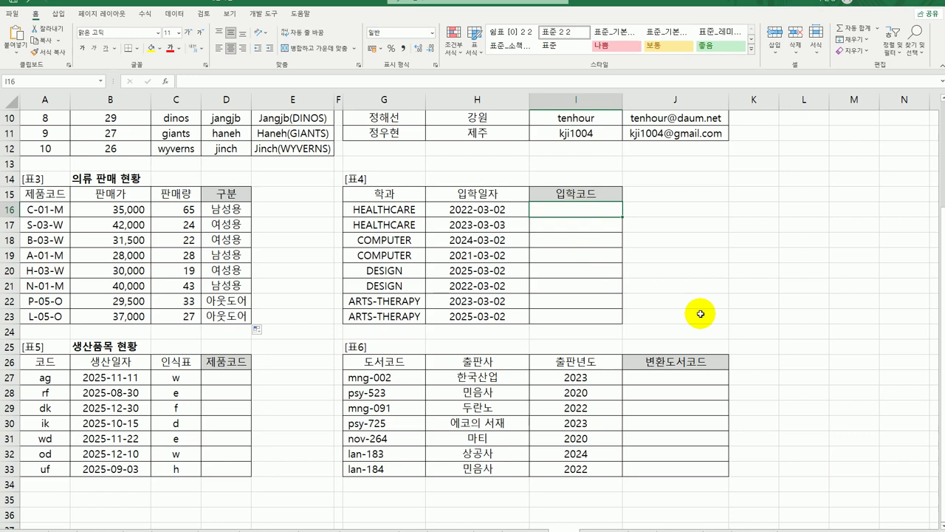
{"action": "type", "text": "="}
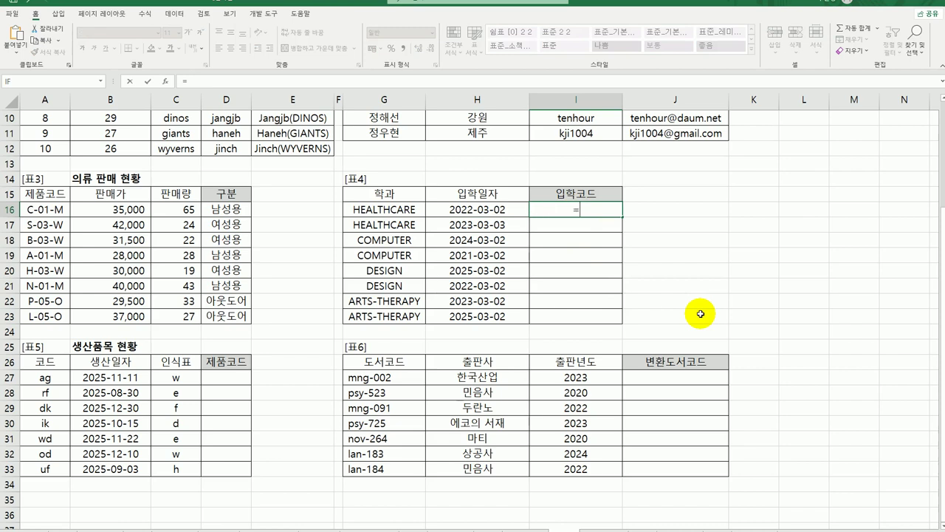
{"action": "type", "text": "left"}
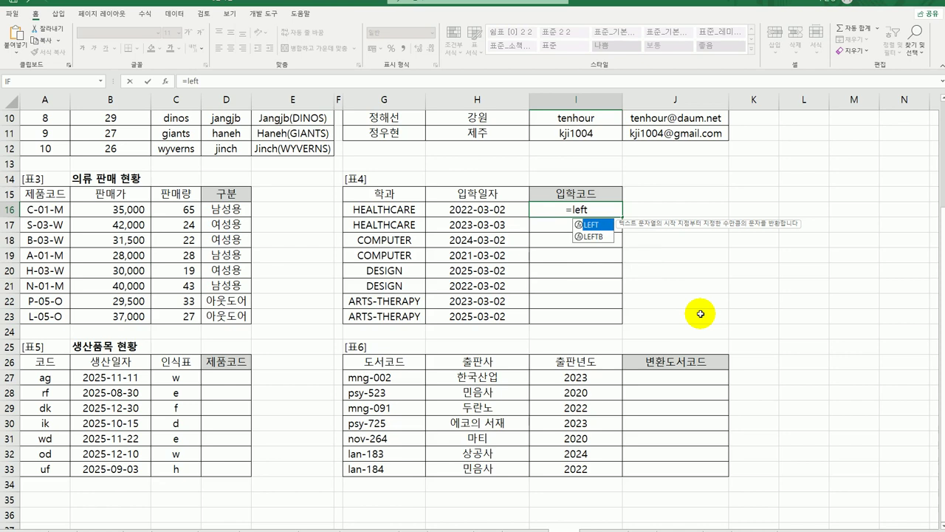
{"action": "key", "text": "Tab"}
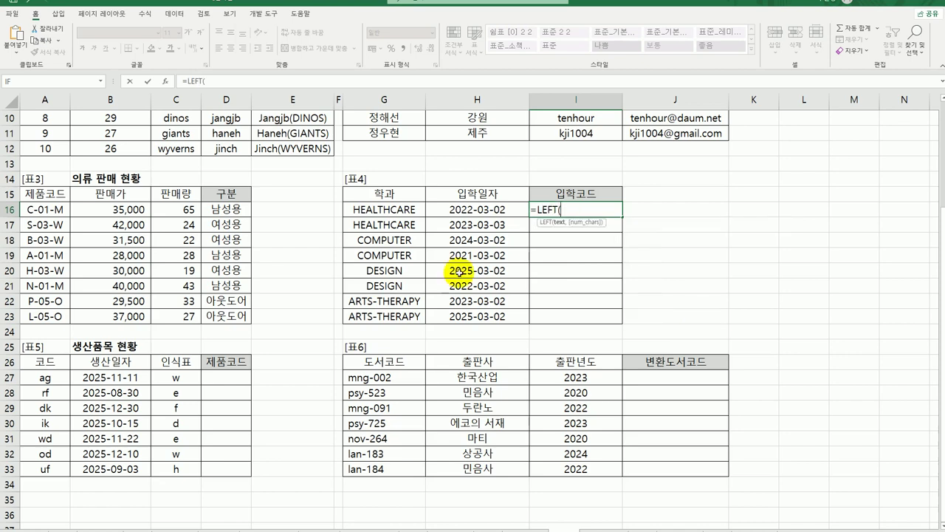
{"action": "left_click", "coordinate": [165, 84]}
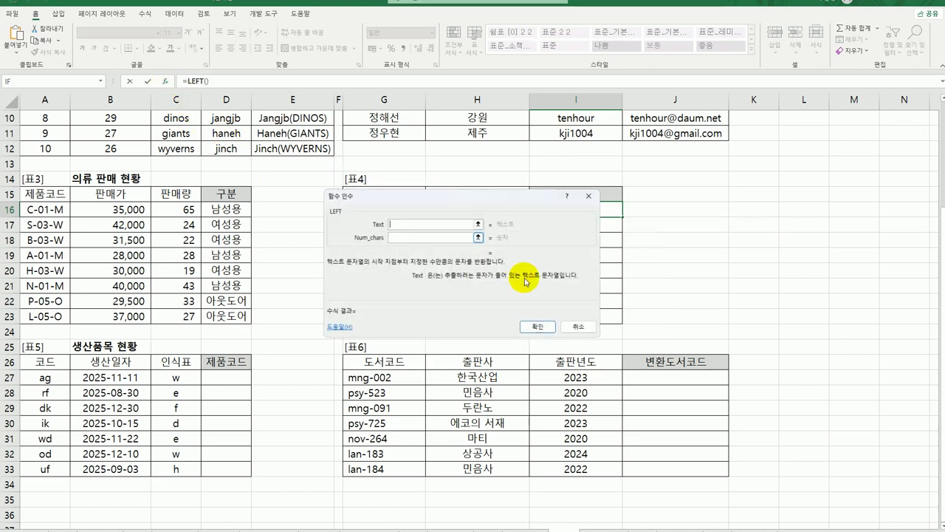
{"action": "left_click_drag", "start_coordinate": [503, 199], "coordinate": [633, 280]}
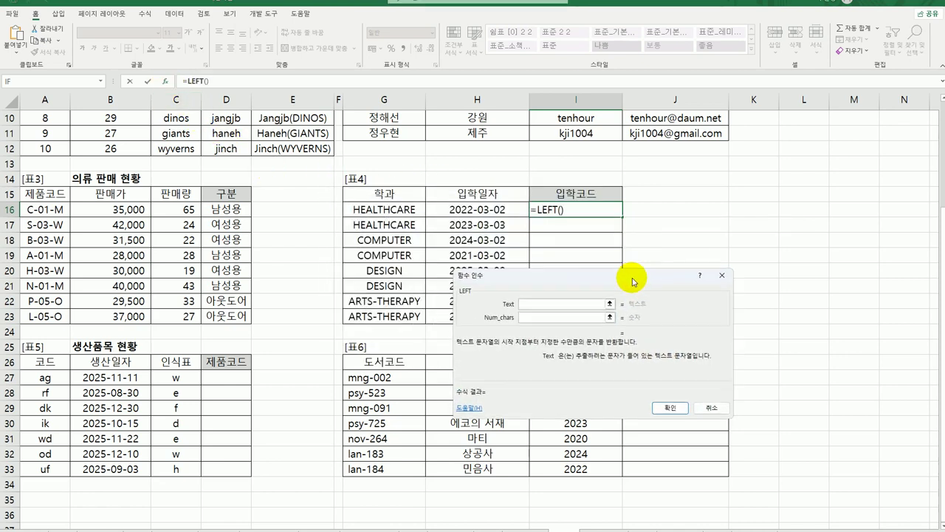
Set LEFT's text to G16 and its character count to 3, and fill the formula down through I23.
{"action": "left_click", "coordinate": [409, 211]}
{"action": "left_click", "coordinate": [547, 317]}
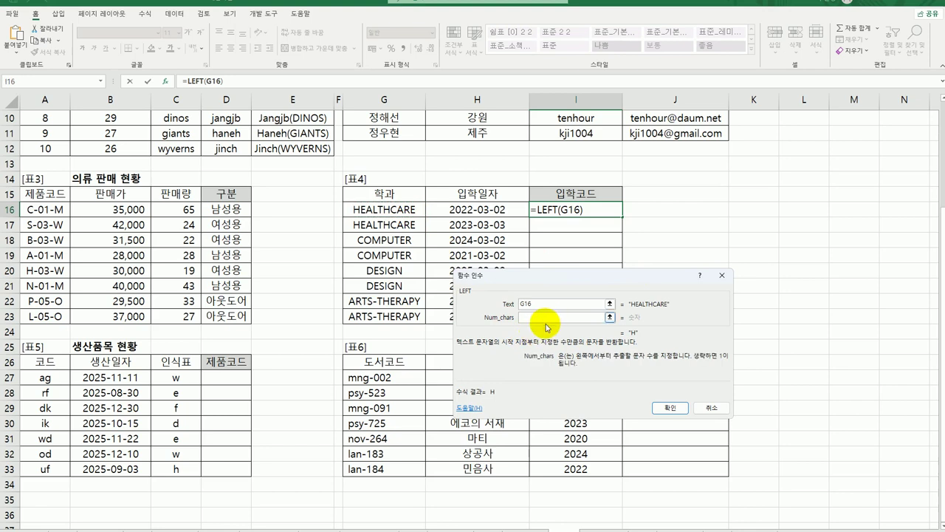
{"action": "type", "text": "3"}
{"action": "left_click", "coordinate": [673, 411]}
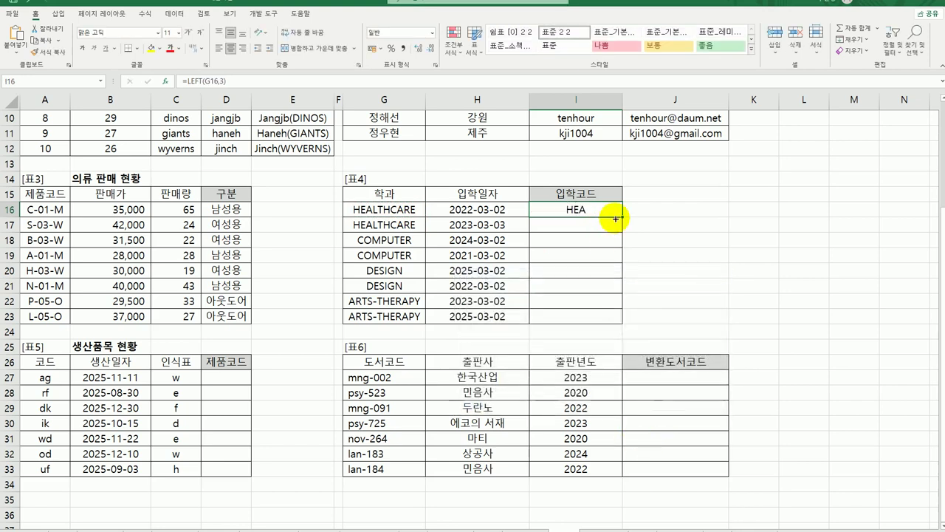
{"action": "left_click_drag", "start_coordinate": [622, 216], "coordinate": [608, 323]}
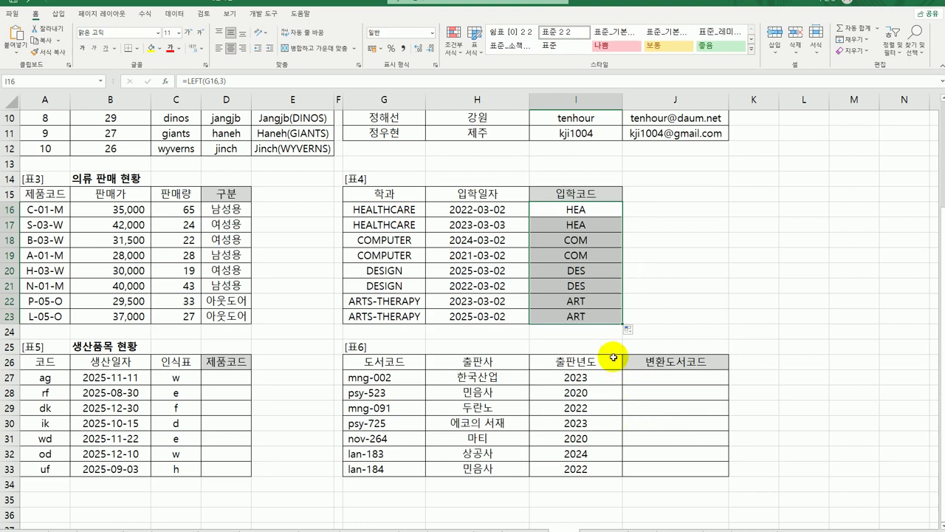
Wrap the LEFT formula in I16 in LOWER and fill =LOWER(LEFT(G16,3)) down through I23.
{"action": "double_click", "coordinate": [569, 209]}
{"action": "double_click", "coordinate": [547, 211]}
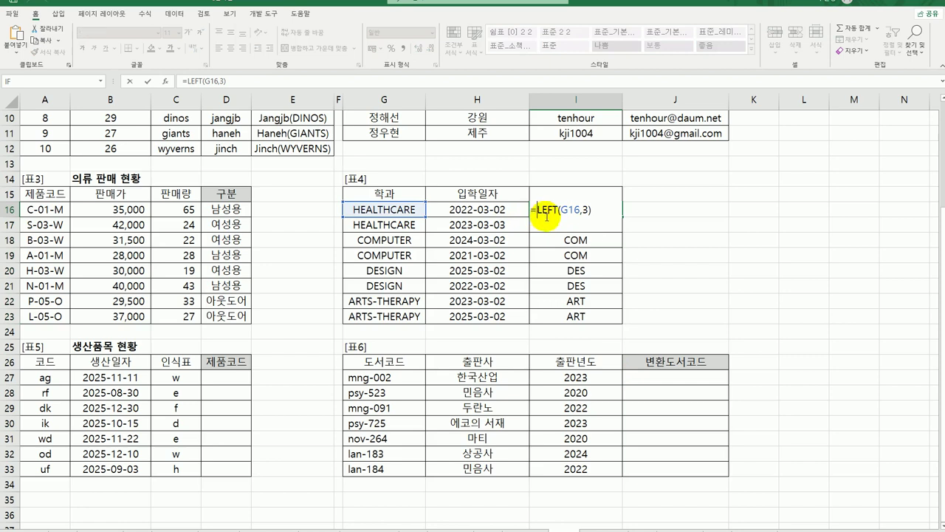
{"action": "type", "text": "lo"}
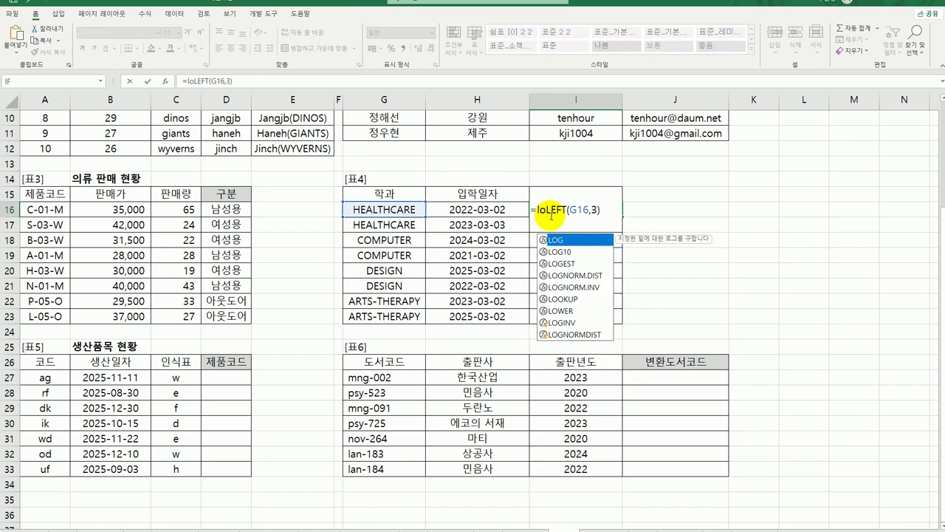
{"action": "double_click", "coordinate": [580, 311]}
{"action": "left_click", "coordinate": [527, 212]}
{"action": "type", "text": ")"}
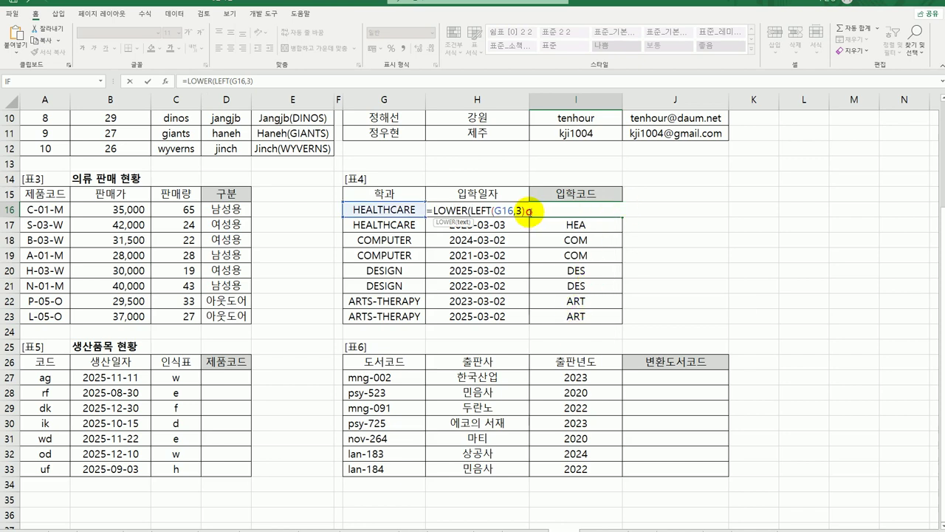
{"action": "key", "text": "Return"}
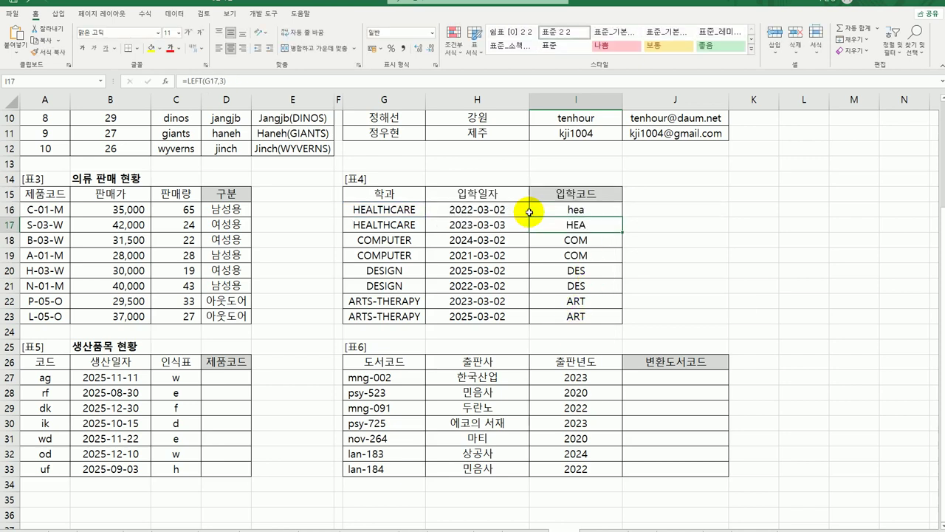
{"action": "left_click", "coordinate": [550, 210]}
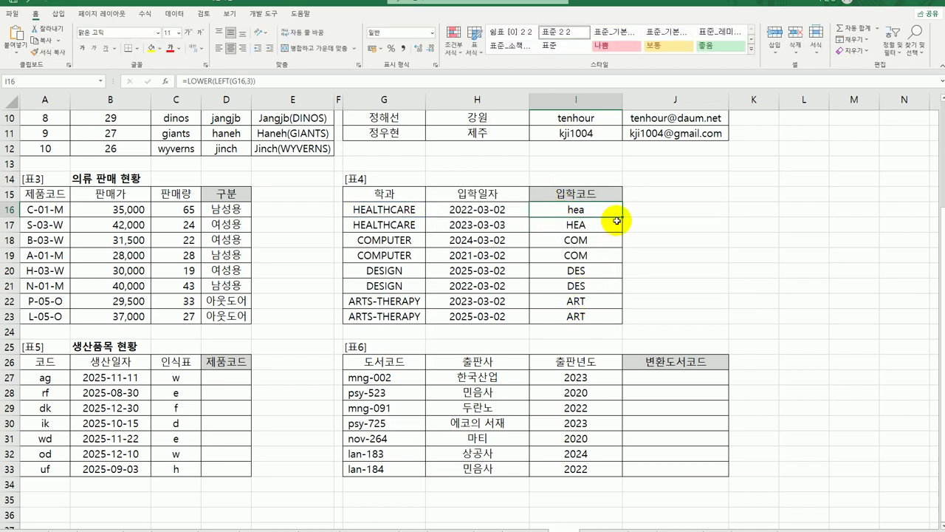
{"action": "left_click_drag", "start_coordinate": [623, 218], "coordinate": [613, 322]}
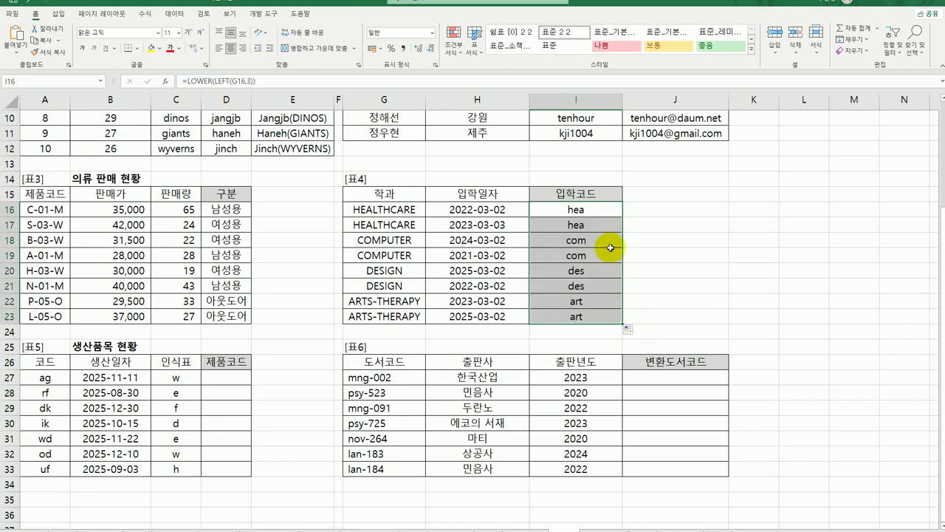
Append &YEAR(H16) to the LOWER formula in I16 and fill it down the 입학코드 column through I23.
{"action": "double_click", "coordinate": [598, 209]}
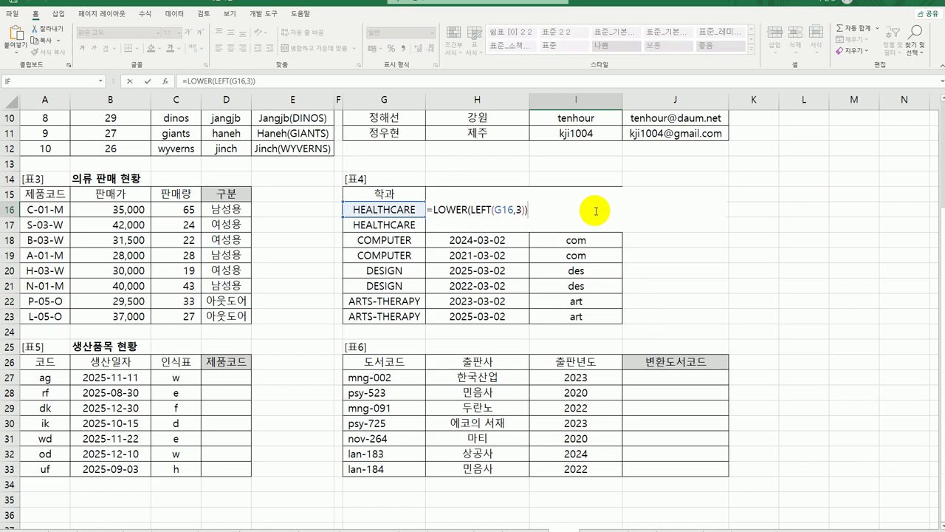
{"action": "type", "text": "&y"}
{"action": "key", "text": "Tab"}
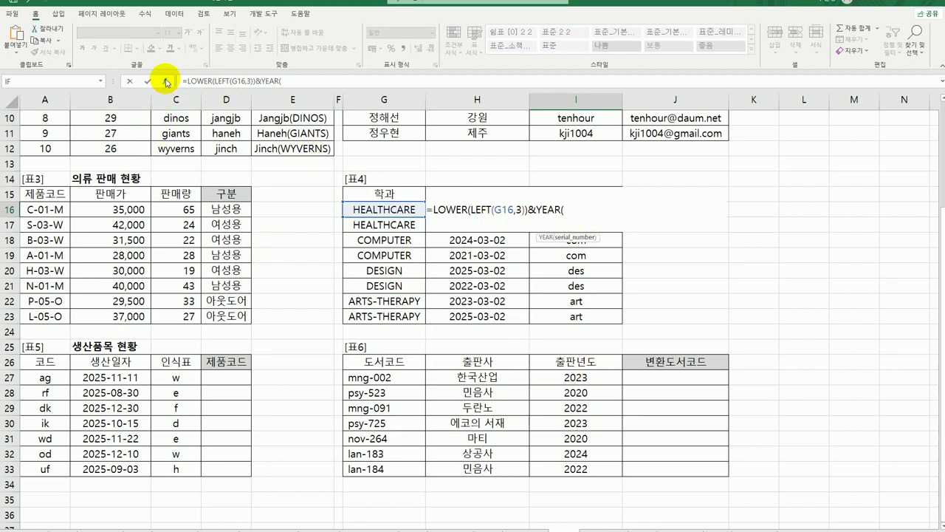
{"action": "left_click", "coordinate": [166, 82]}
{"action": "left_click", "coordinate": [451, 212]}
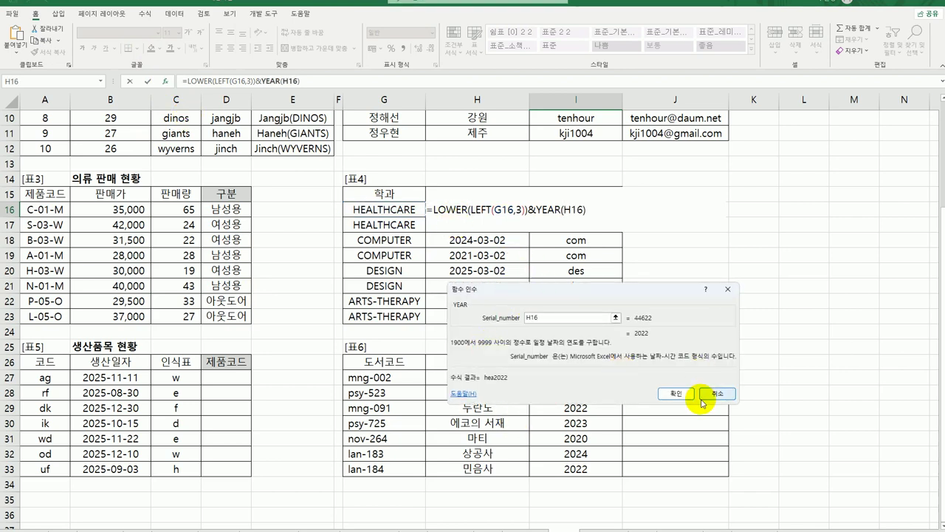
{"action": "left_click", "coordinate": [677, 394]}
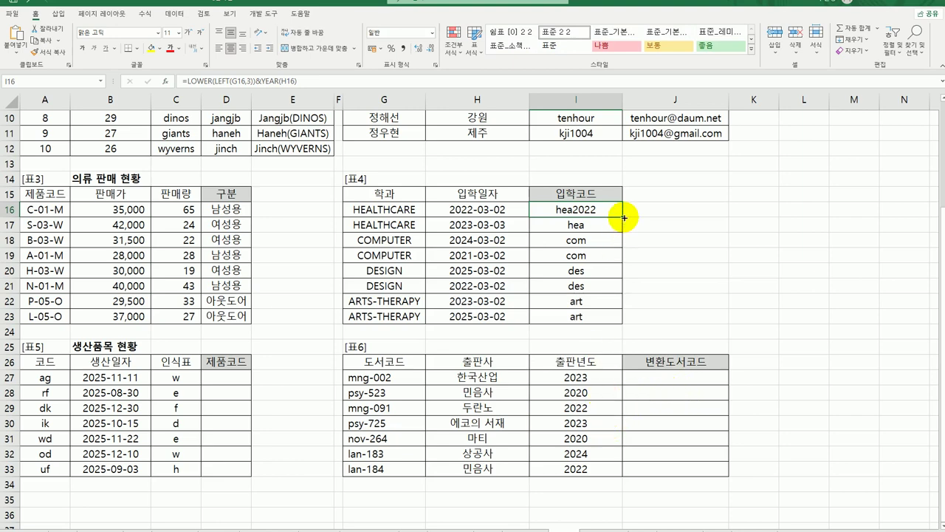
{"action": "left_click_drag", "start_coordinate": [621, 216], "coordinate": [610, 322]}
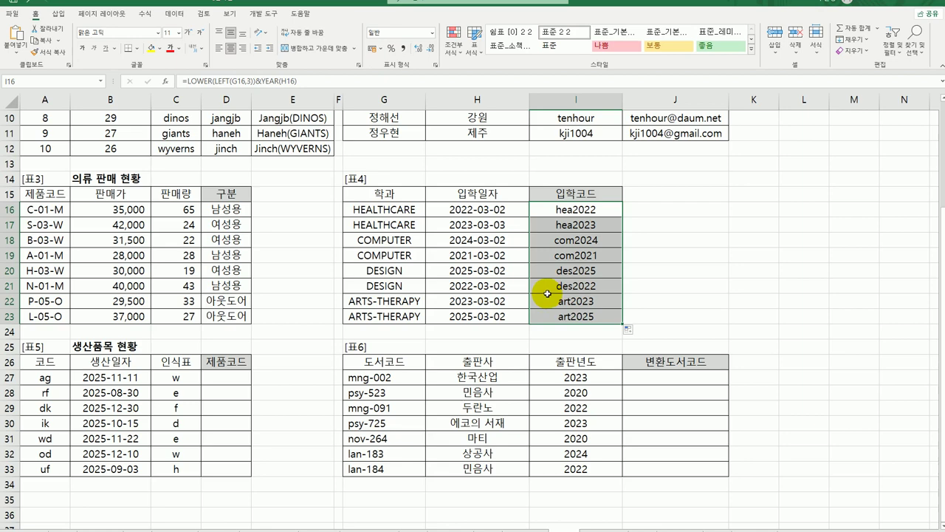
Enter =UPPER(A27) in D27, the first cell of the 제품코드 column in 표5.
{"action": "left_click", "coordinate": [228, 380]}
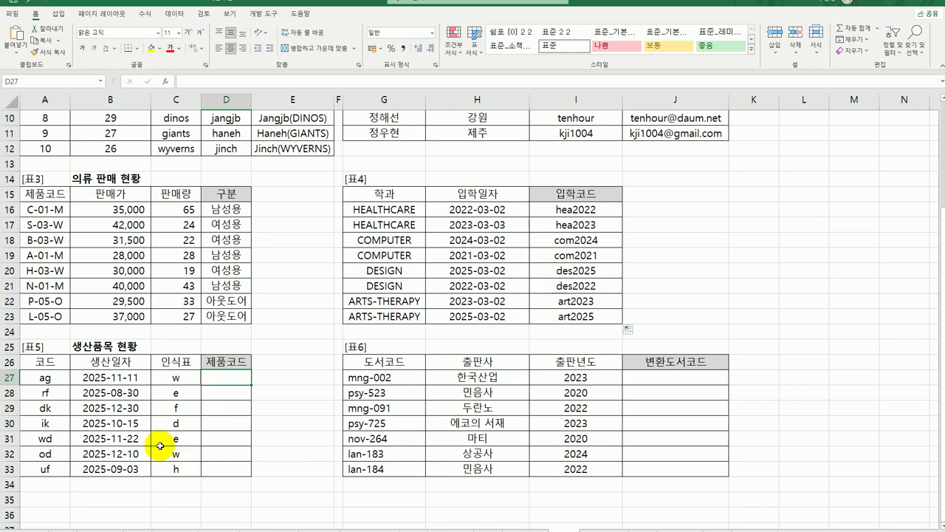
{"action": "left_click", "coordinate": [57, 370]}
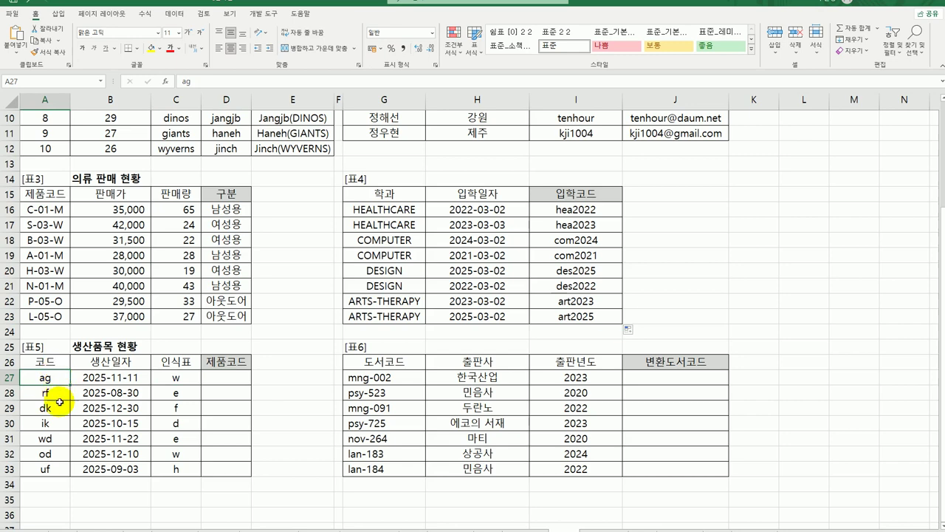
{"action": "left_click", "coordinate": [144, 376]}
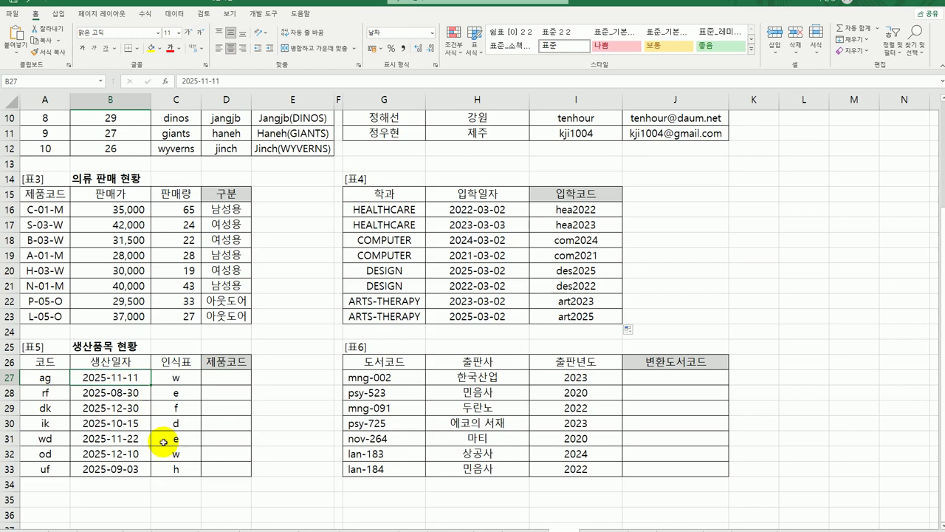
{"action": "left_click", "coordinate": [185, 381]}
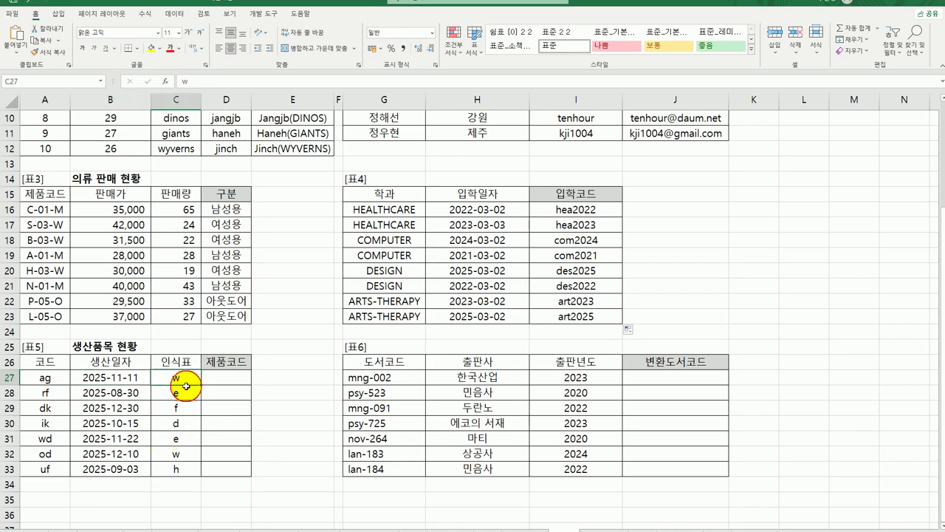
{"action": "left_click", "coordinate": [228, 389]}
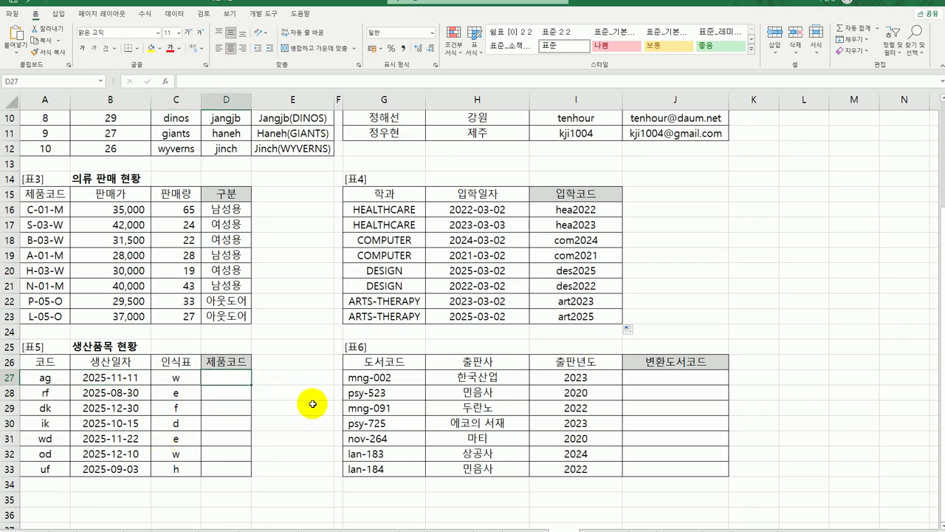
{"action": "type", "text": "="}
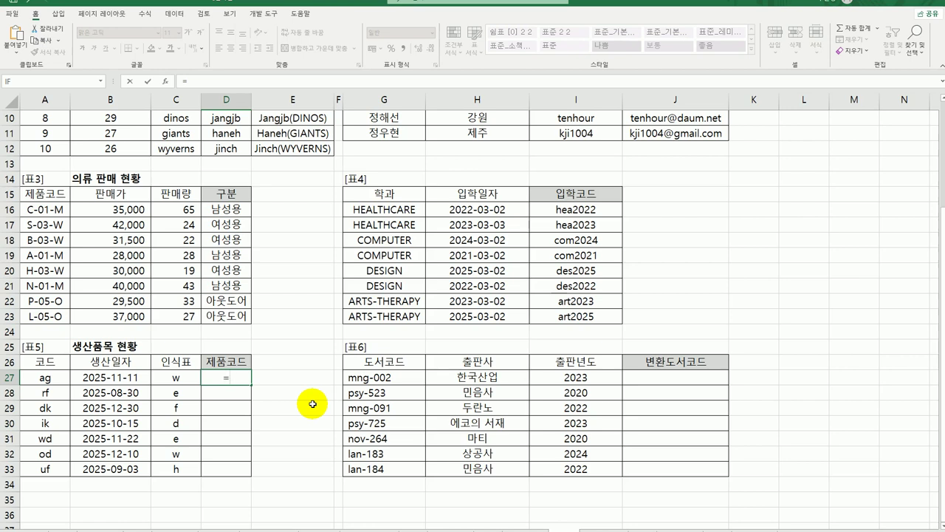
{"action": "type", "text": "upp"}
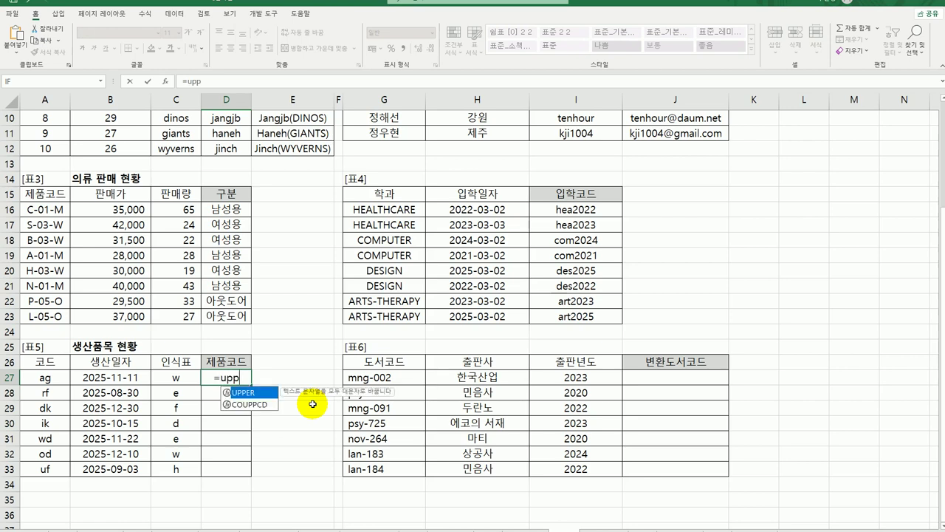
{"action": "key", "text": "Tab"}
{"action": "left_click", "coordinate": [54, 375]}
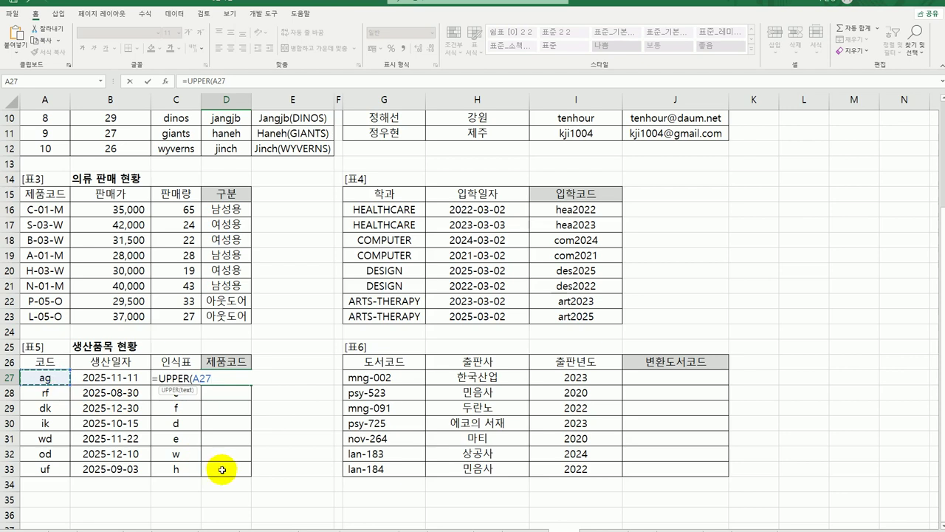
{"action": "type", "text": ")"}
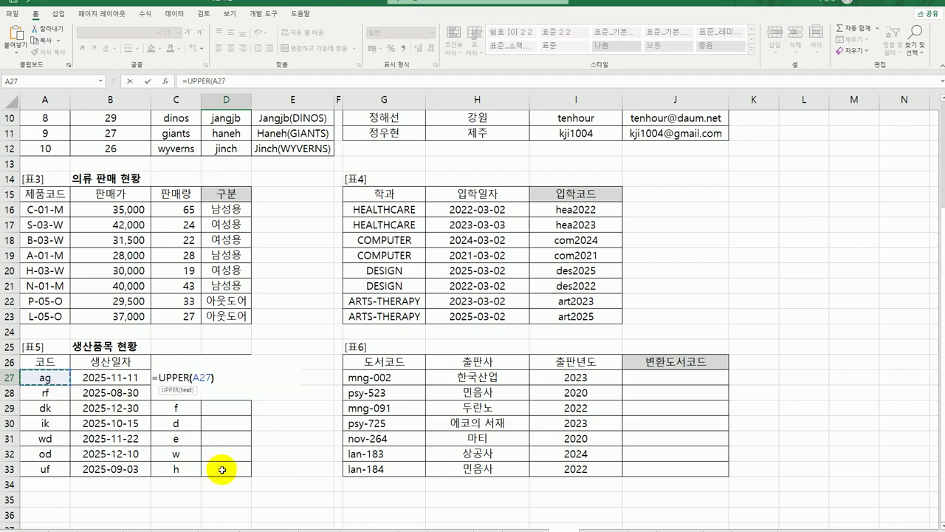
{"action": "key", "text": "Return"}
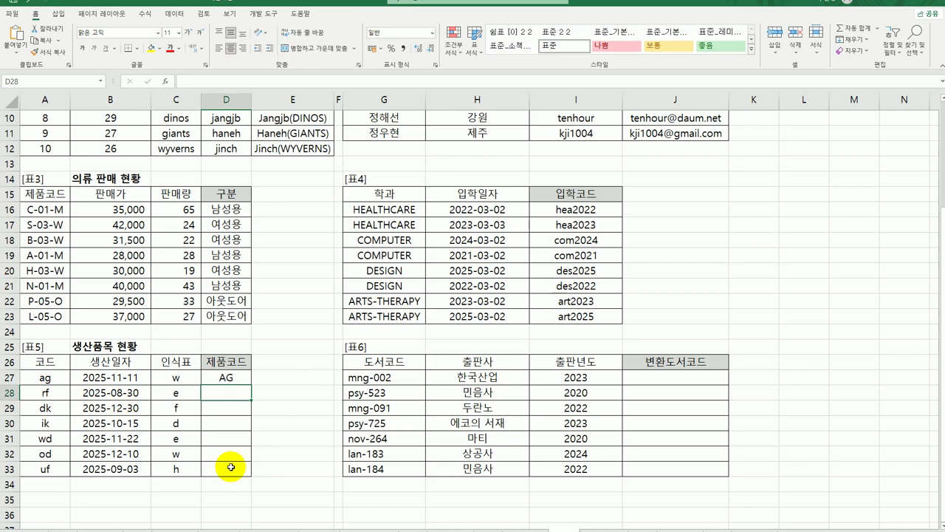
Append &"-"&UPPER(C27) to the formula in D27 to join the uppercase 인식표 letter after a hyphen.
{"action": "double_click", "coordinate": [229, 378]}
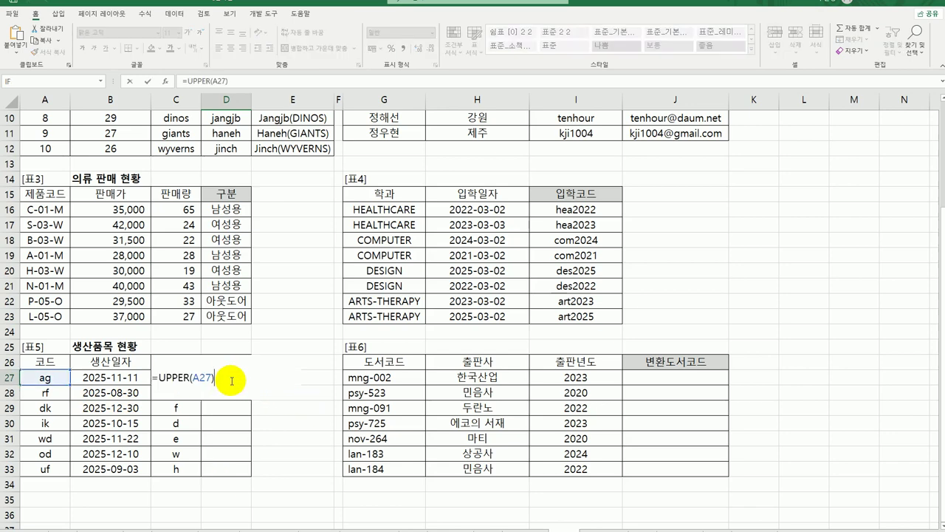
{"action": "type", "text": "&"}
{"action": "type", "text": "\"-\""}
{"action": "type", "text": "&"}
{"action": "type", "text": "upp"}
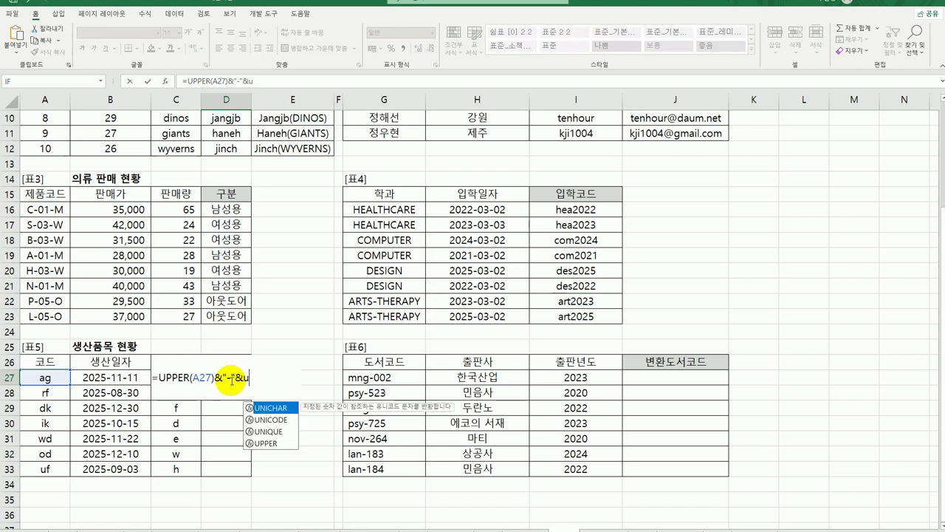
{"action": "key", "text": "Tab"}
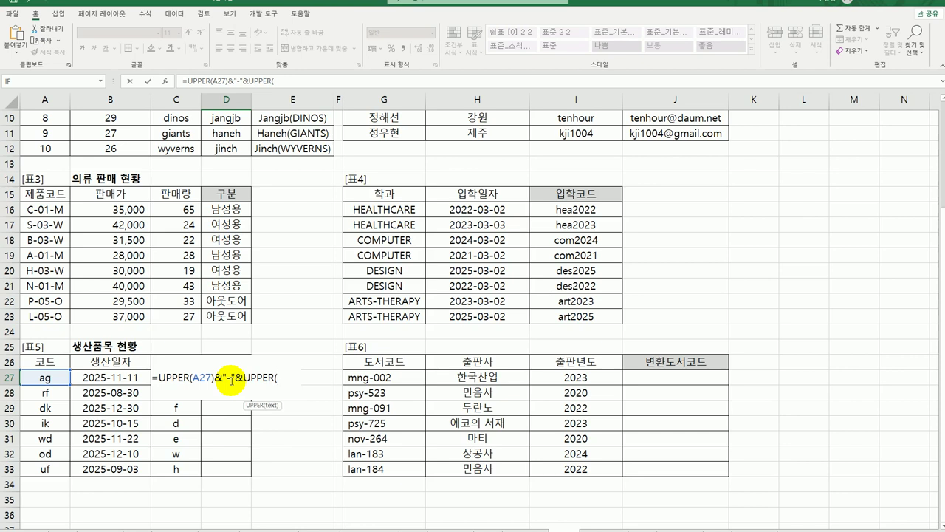
{"action": "type", "text": "c27"}
{"action": "key", "text": "Return"}
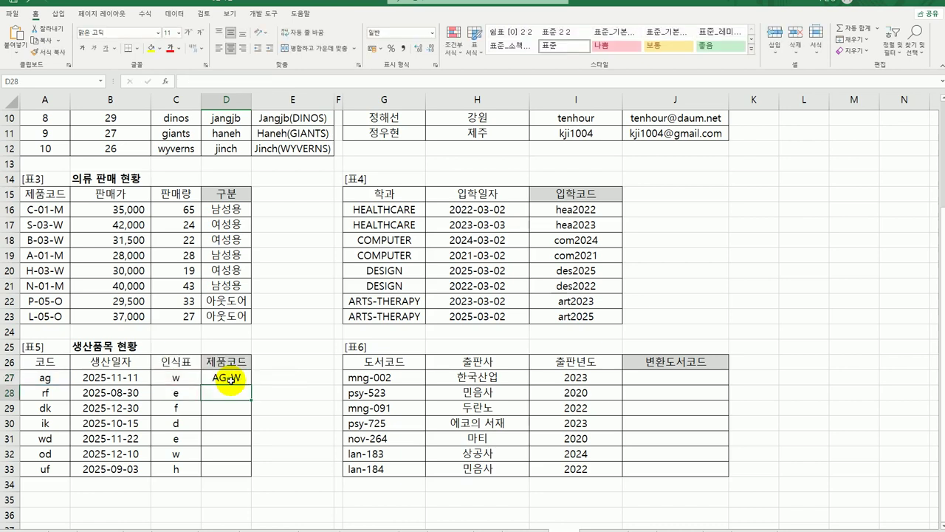
Insert MONTH(B27)&"-"& before UPPER(C27) in the D27 formula so the production month sits between the two codes.
{"action": "left_click", "coordinate": [232, 379]}
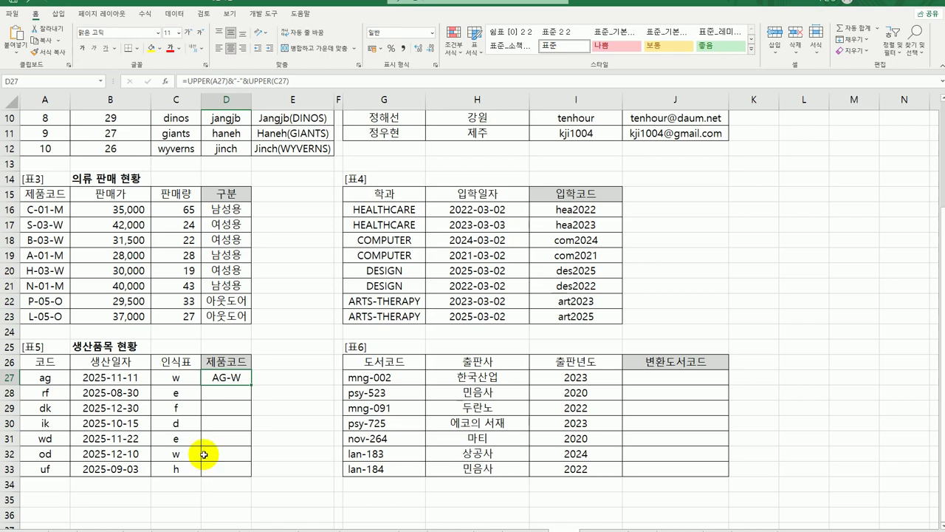
{"action": "double_click", "coordinate": [231, 377]}
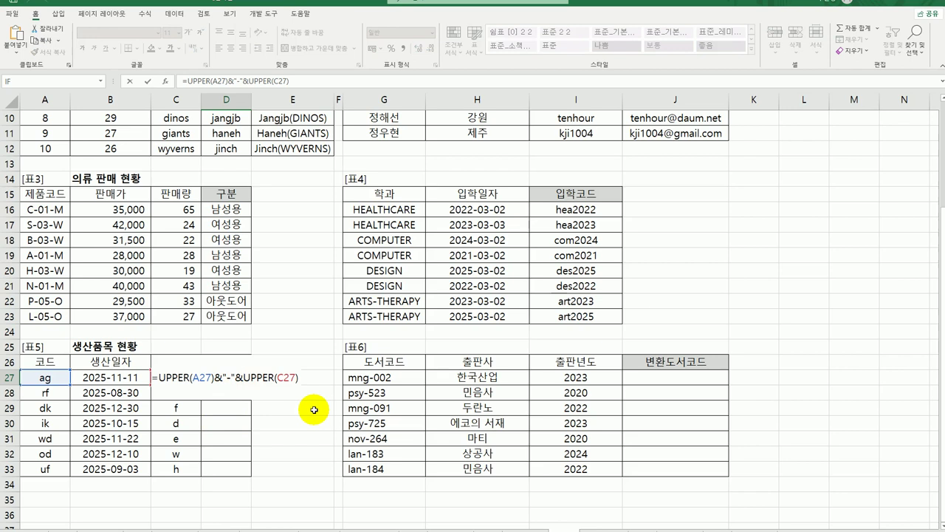
{"action": "type", "text": "mon"}
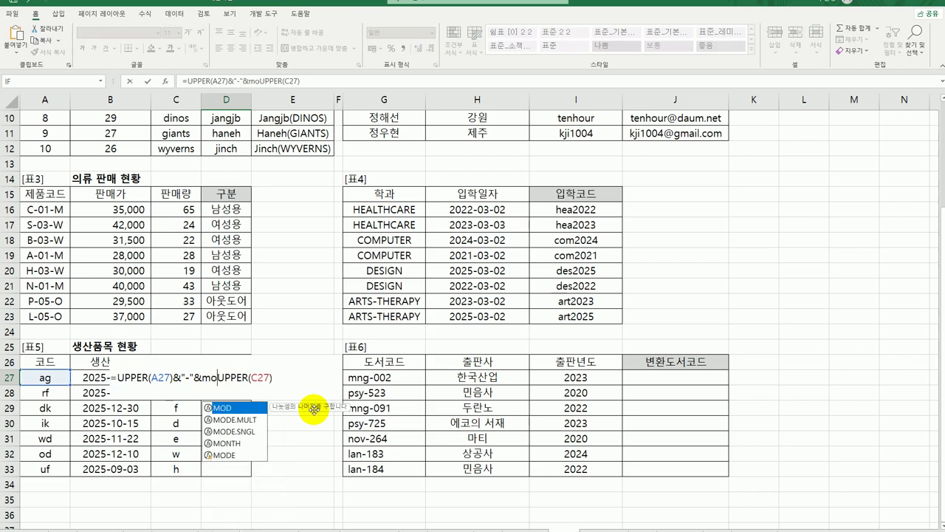
{"action": "key", "text": "Tab"}
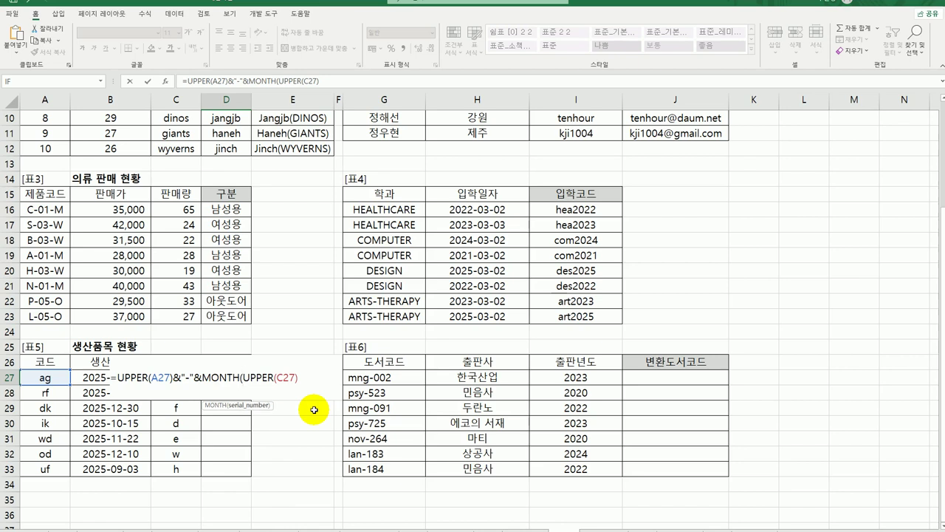
{"action": "left_click", "coordinate": [86, 377]}
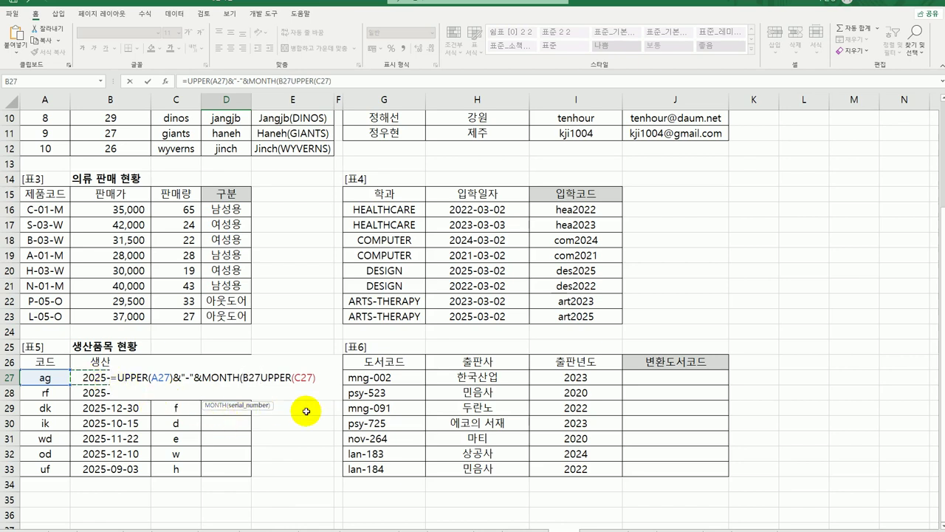
{"action": "type", "text": ")"}
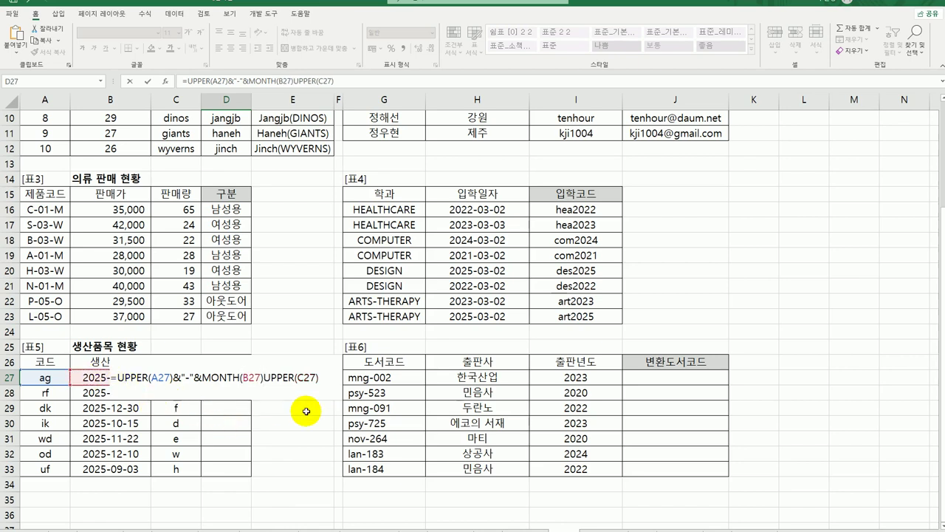
{"action": "type", "text": "&\"-"}
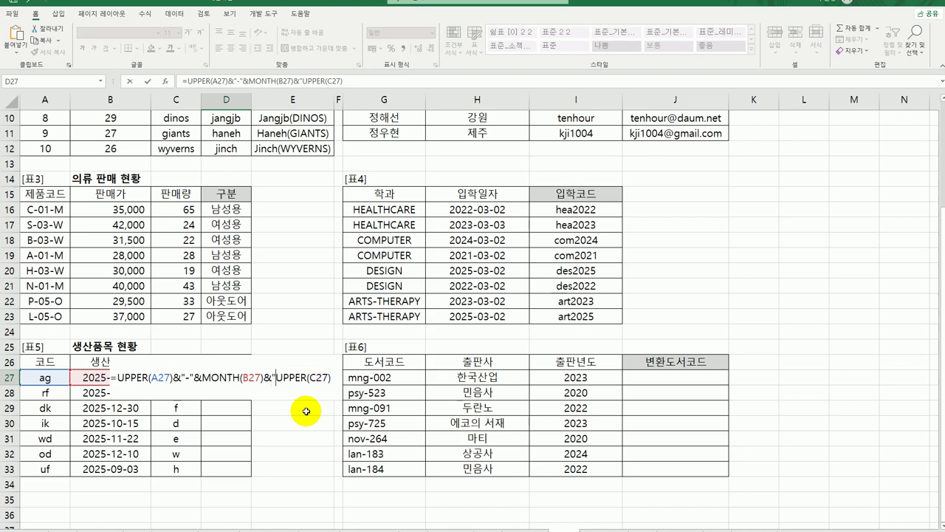
{"action": "type", "text": "\""}
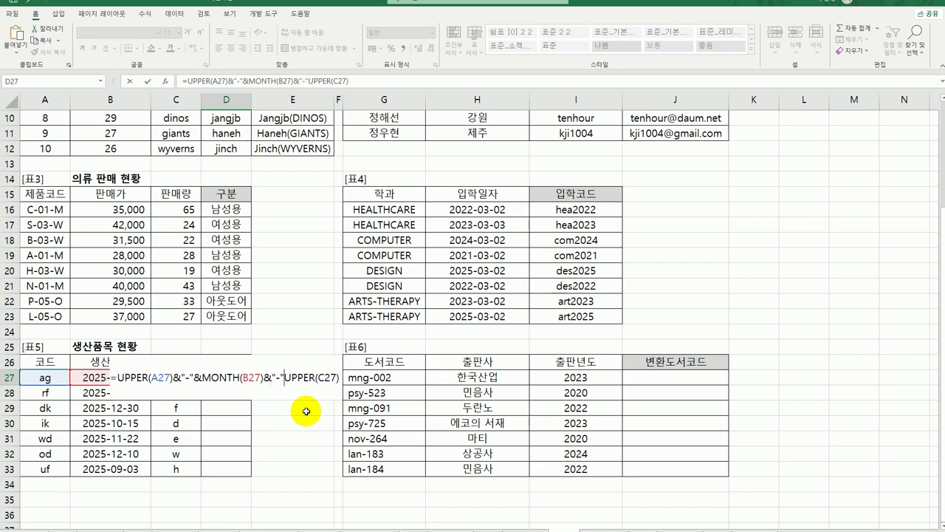
{"action": "type", "text": "&"}
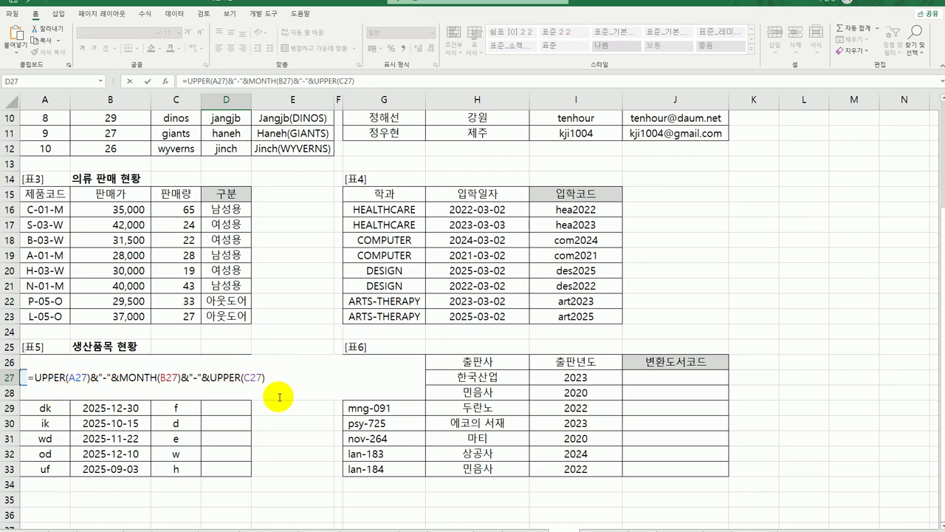
{"action": "key", "text": "ctrl+Return"}
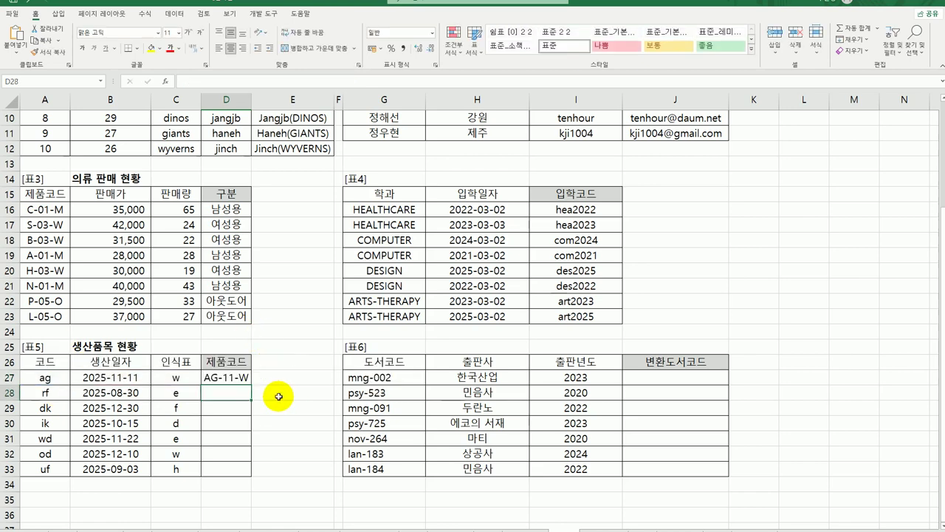
Fill the D27 formula down the 제품코드 column through D33 and check it against the 코드, 생산일자 and 인식표 columns.
{"action": "left_click_drag", "start_coordinate": [251, 382], "coordinate": [249, 472]}
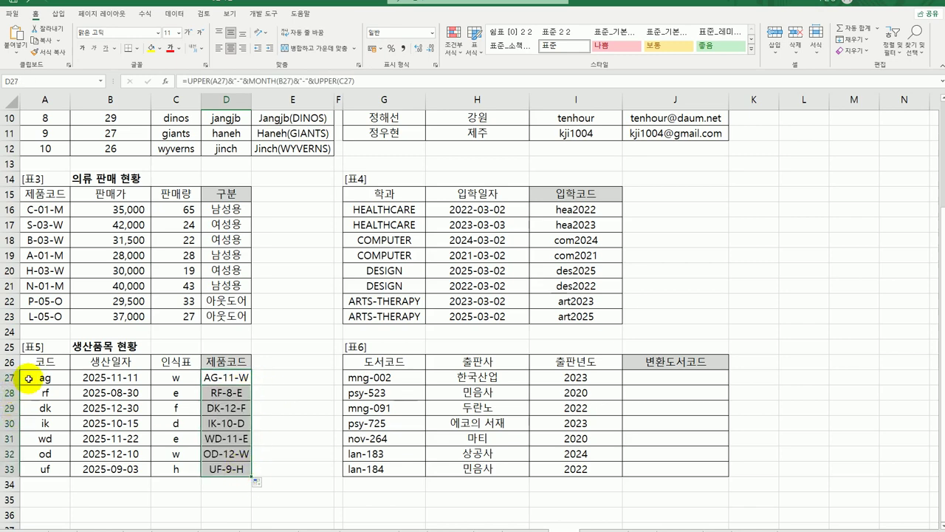
{"action": "left_click_drag", "start_coordinate": [26, 377], "coordinate": [38, 465]}
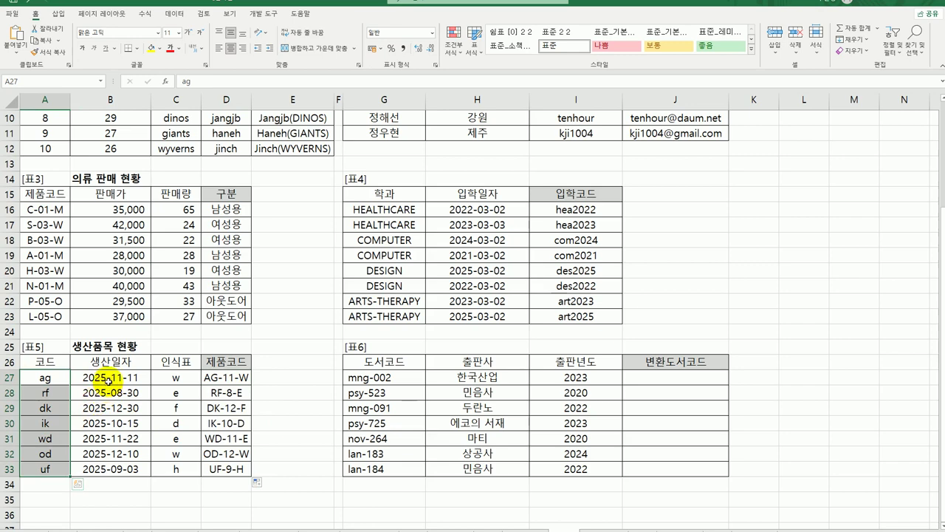
{"action": "left_click_drag", "start_coordinate": [98, 378], "coordinate": [102, 469]}
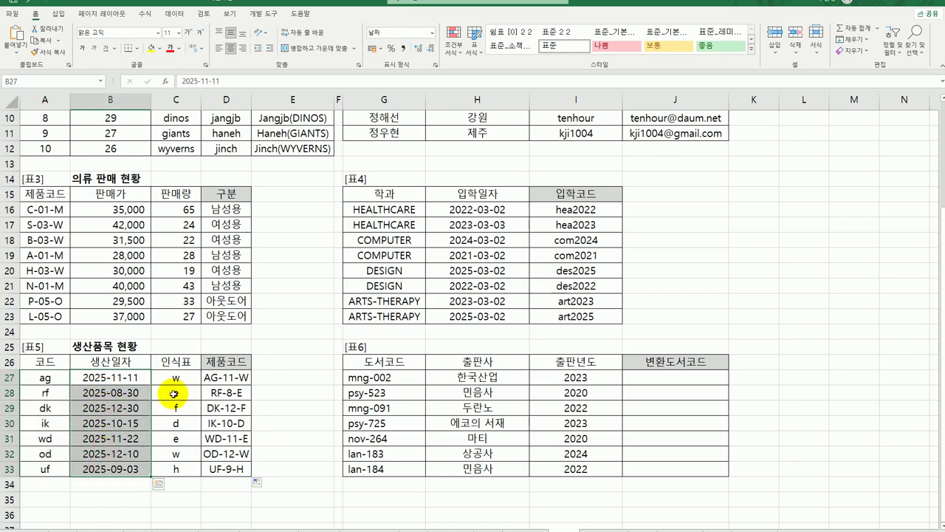
{"action": "left_click_drag", "start_coordinate": [175, 377], "coordinate": [176, 465]}
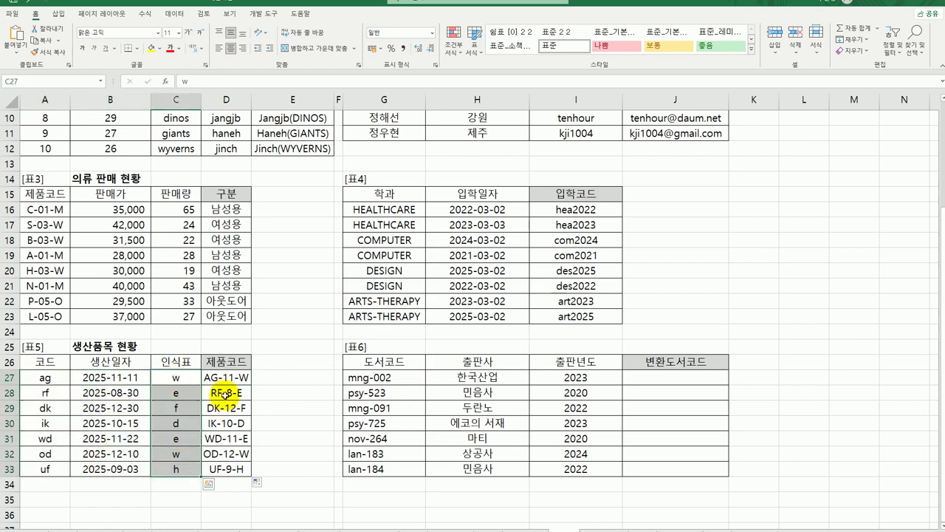
{"action": "left_click", "coordinate": [220, 377]}
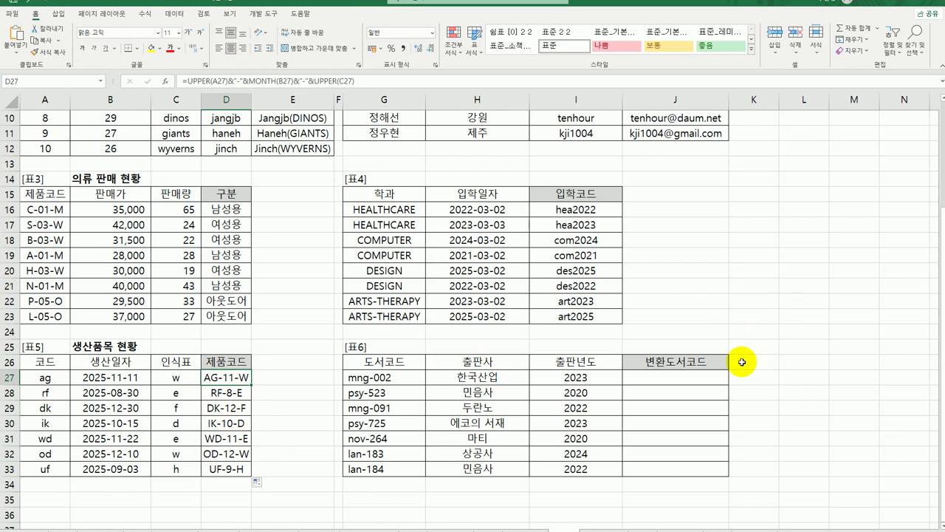
Enter =TRIM(G27) in J27, the first cell of the 변환도서코드 column in 표6.
{"action": "left_click", "coordinate": [715, 375]}
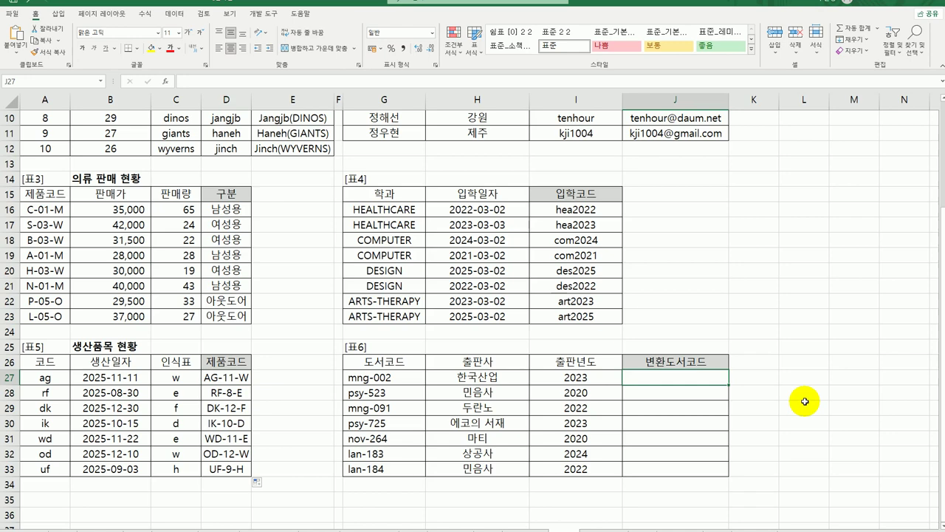
{"action": "type", "text": "=tri"}
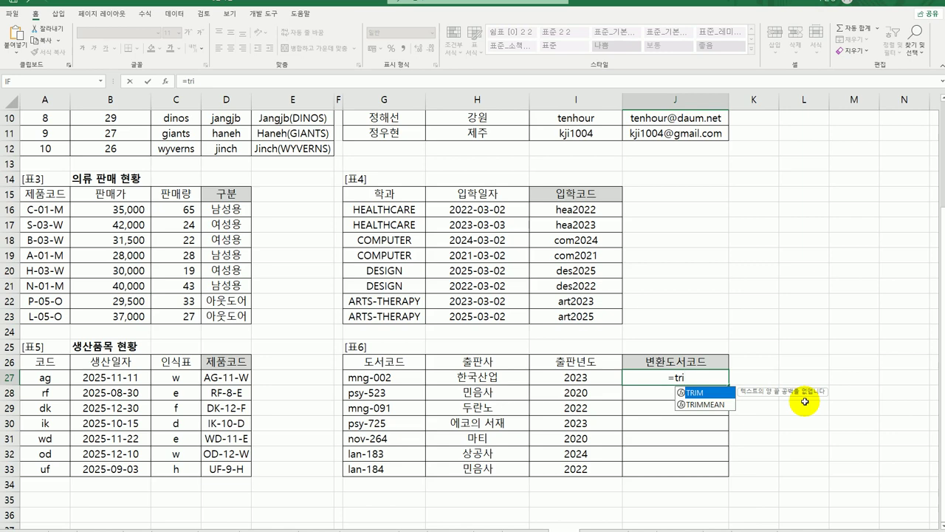
{"action": "key", "text": "Tab"}
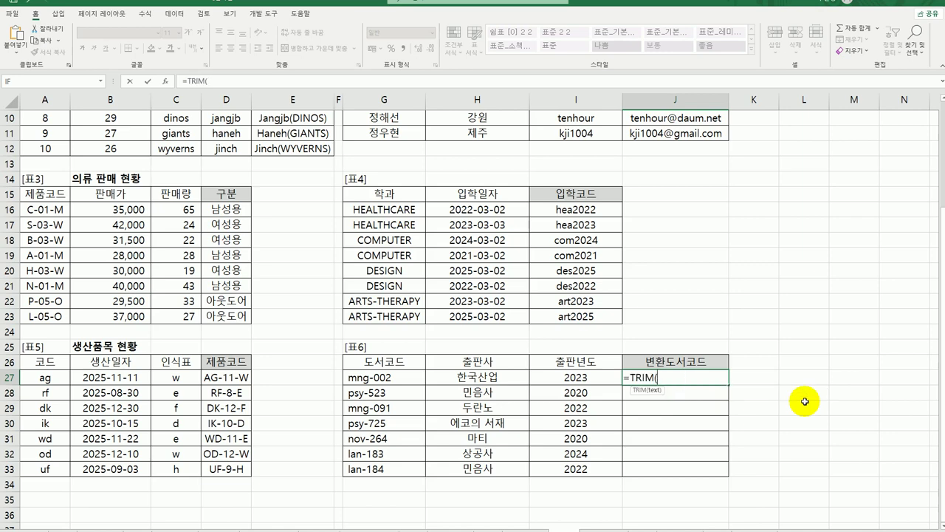
{"action": "left_click", "coordinate": [398, 377]}
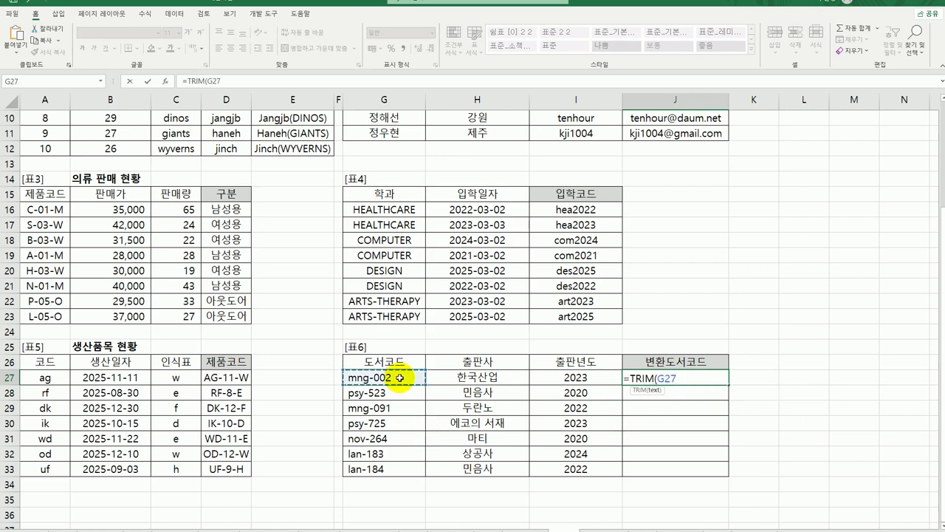
{"action": "type", "text": ")"}
{"action": "key", "text": "Return"}
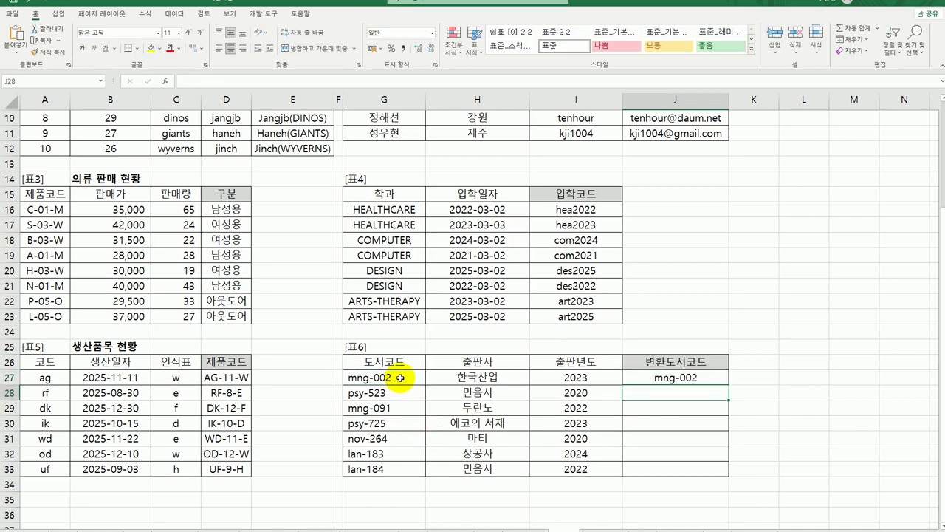
{"action": "left_click", "coordinate": [640, 377]}
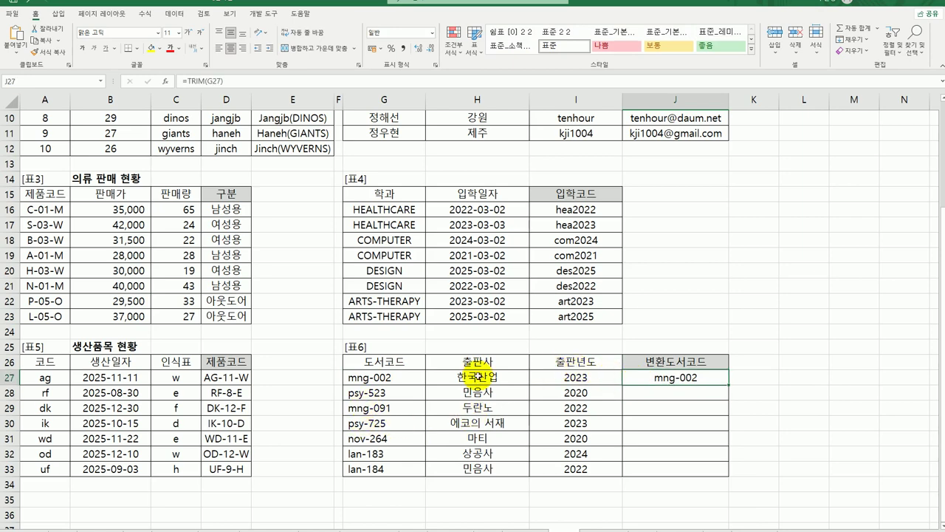
Fill the TRIM formula down through J33 and wrap the J27 formula in UPPER to make =UPPER(TRIM(G27)).
{"action": "left_click_drag", "start_coordinate": [727, 384], "coordinate": [707, 472]}
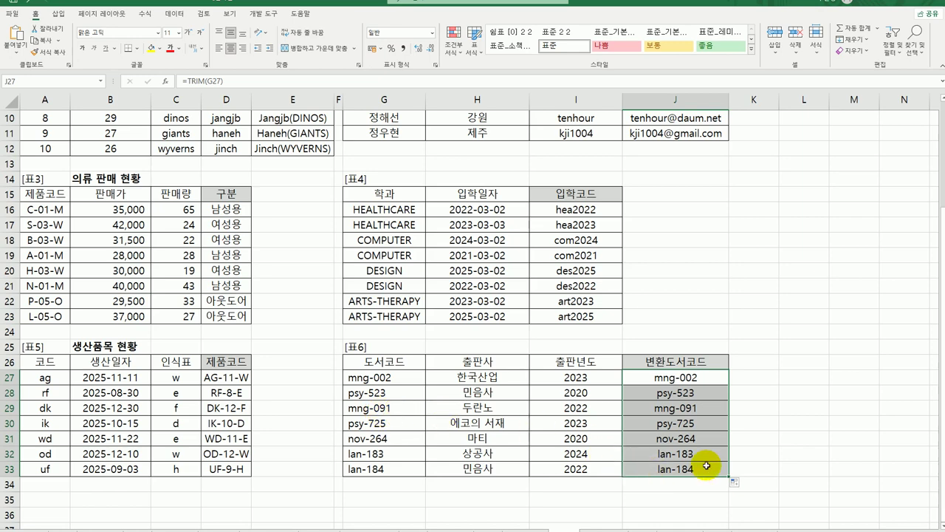
{"action": "double_click", "coordinate": [654, 378]}
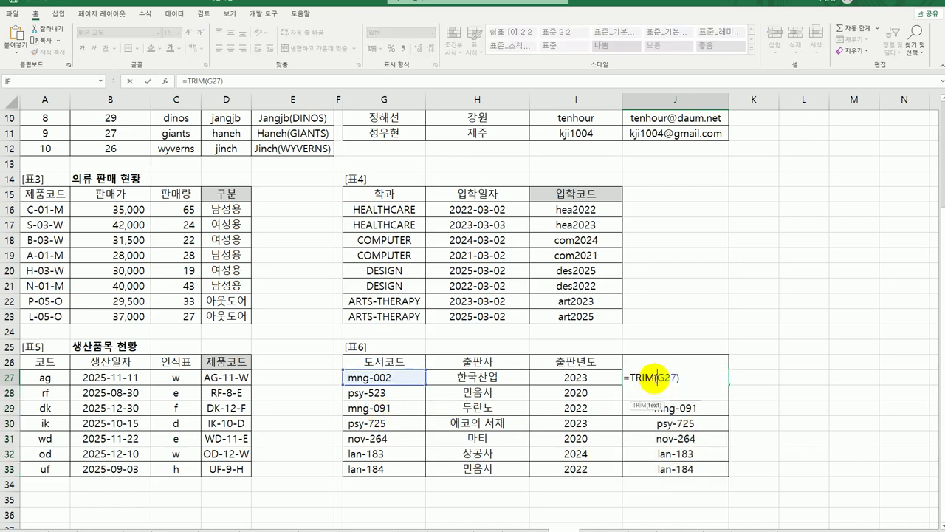
{"action": "left_click", "coordinate": [631, 377]}
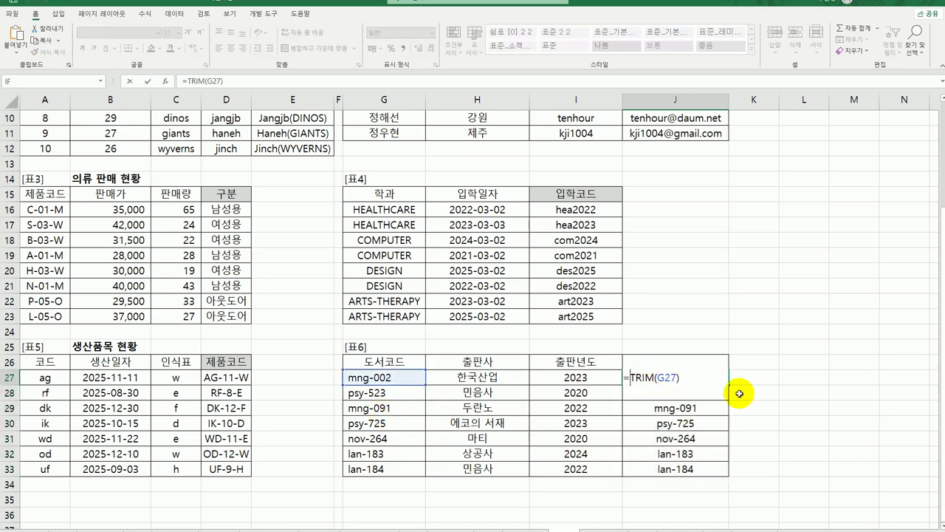
{"action": "type", "text": "upp"}
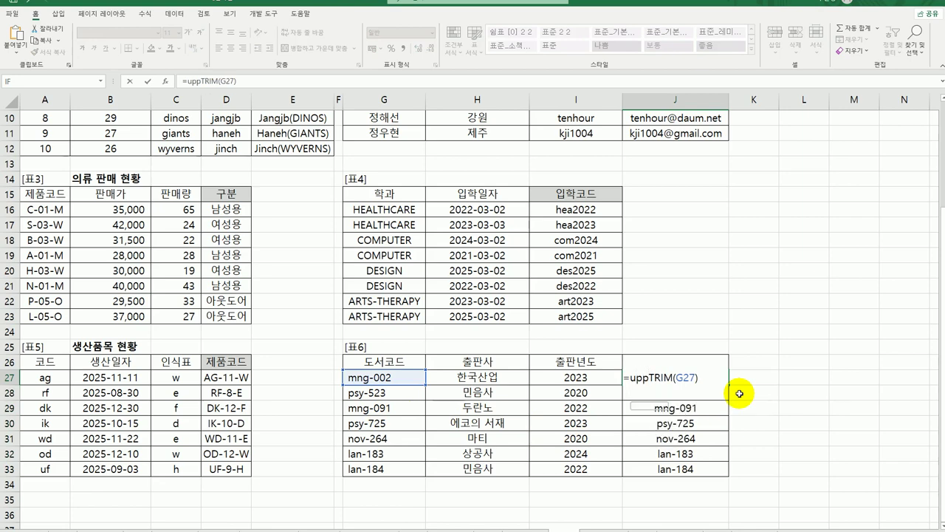
{"action": "key", "text": "Tab"}
{"action": "key", "text": "End"}
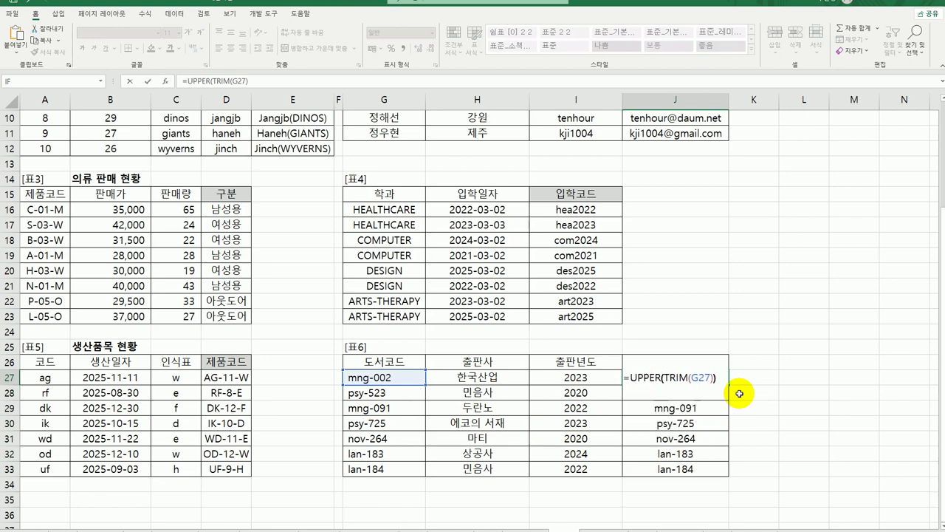
{"action": "type", "text": ")"}
{"action": "key", "text": "Return"}
Fill the UPPER formula down through J33 and append &"-KR" to the formula in J27.
{"action": "left_click", "coordinate": [715, 379]}
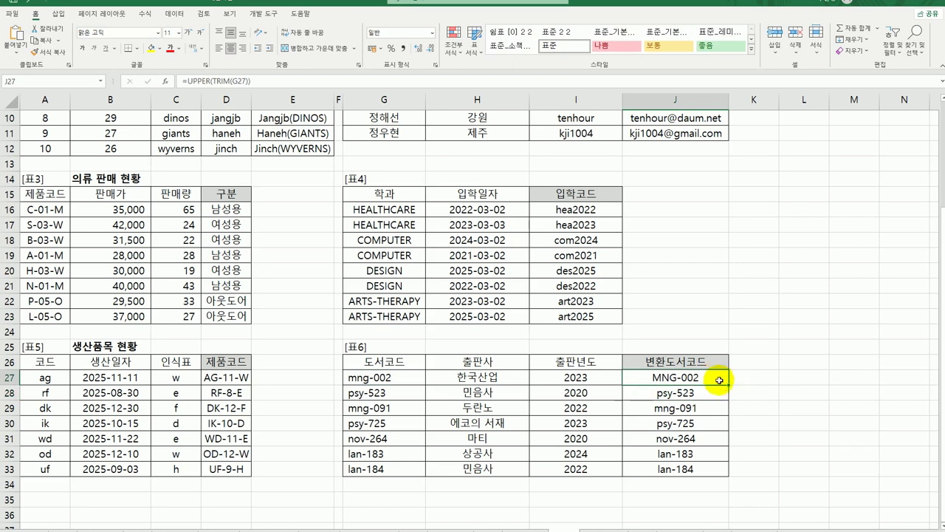
{"action": "left_click_drag", "start_coordinate": [719, 440], "coordinate": [727, 480]}
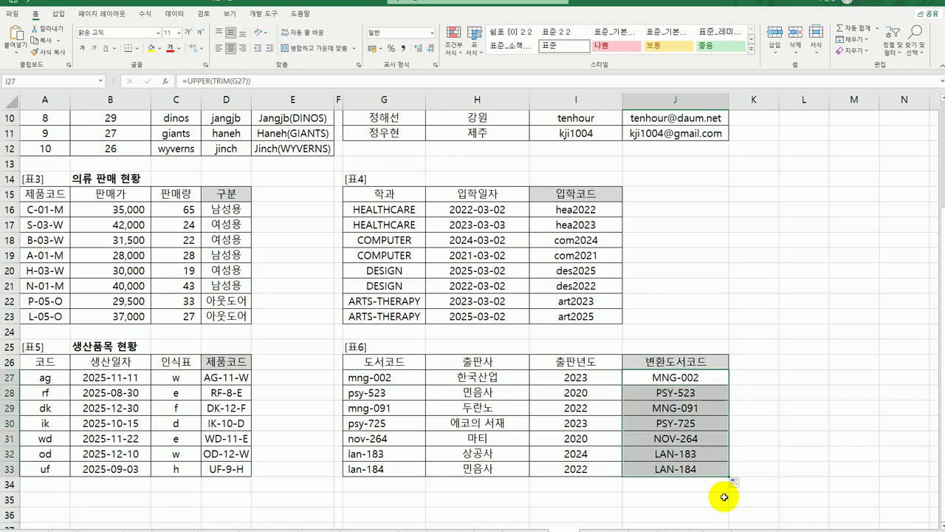
{"action": "double_click", "coordinate": [696, 376]}
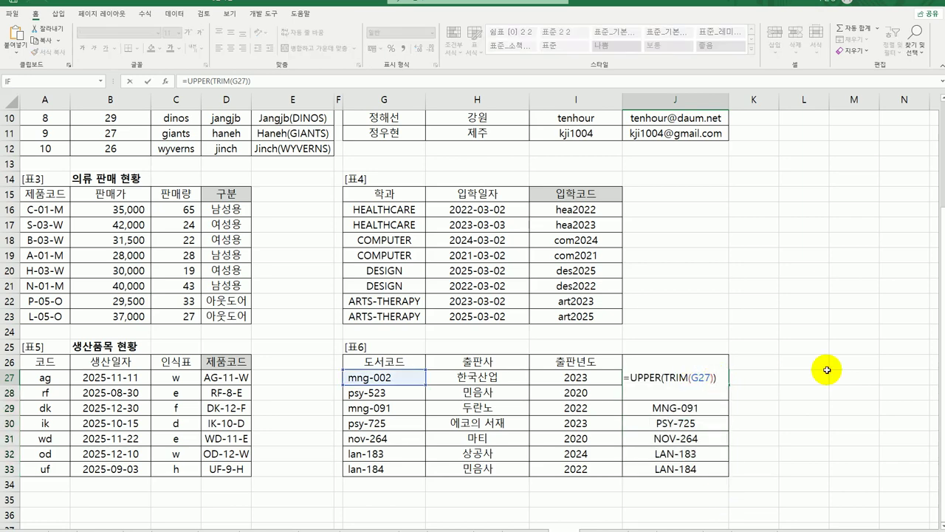
{"action": "type", "text": "&\""}
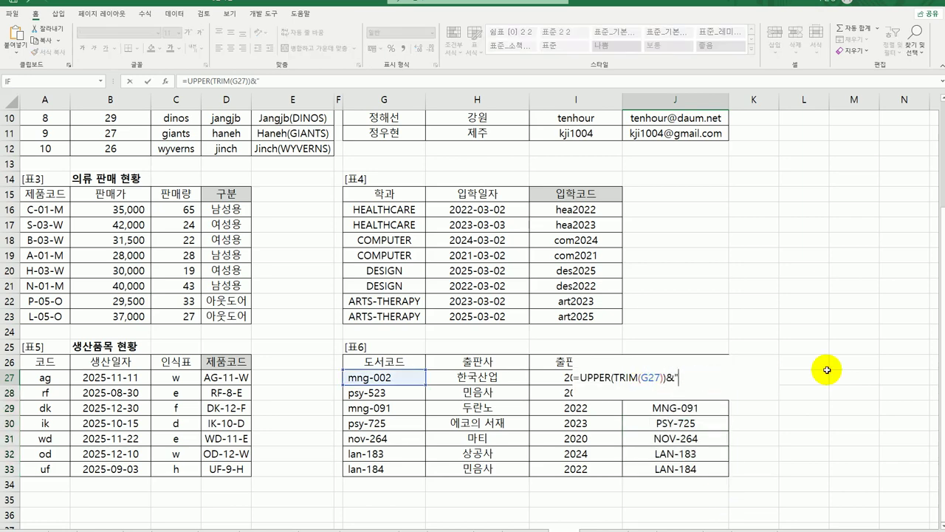
{"action": "type", "text": "-KR\""}
{"action": "key", "text": "Return"}
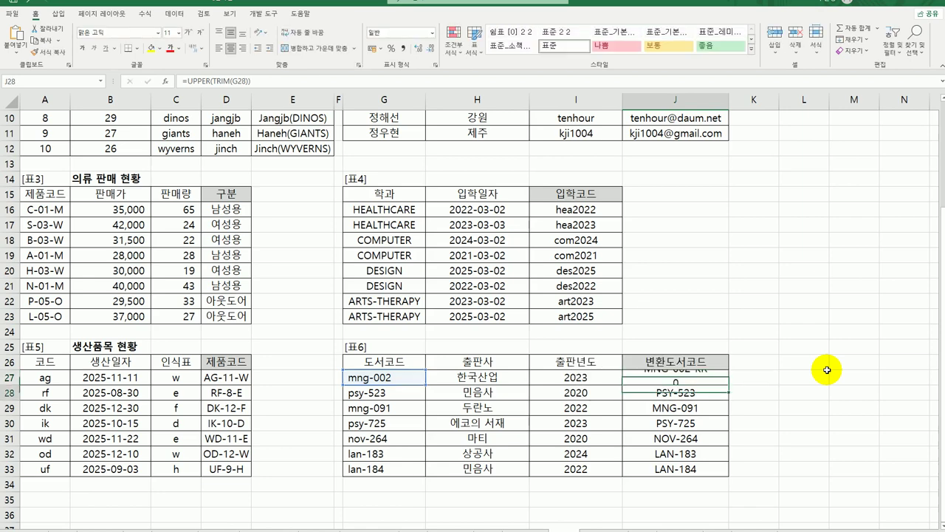
Fill the =UPPER(TRIM(G27))&"-KR" formula from J27 down the 변환도서코드 column through J33 and deselect the range.
{"action": "left_click", "coordinate": [717, 377]}
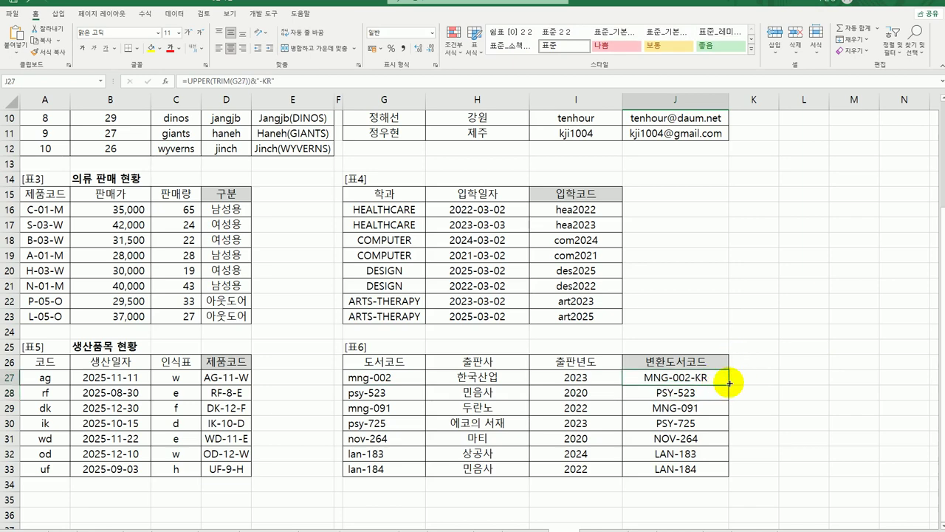
{"action": "left_click_drag", "start_coordinate": [728, 385], "coordinate": [705, 473]}
{"action": "key", "text": "ctrl+d"}
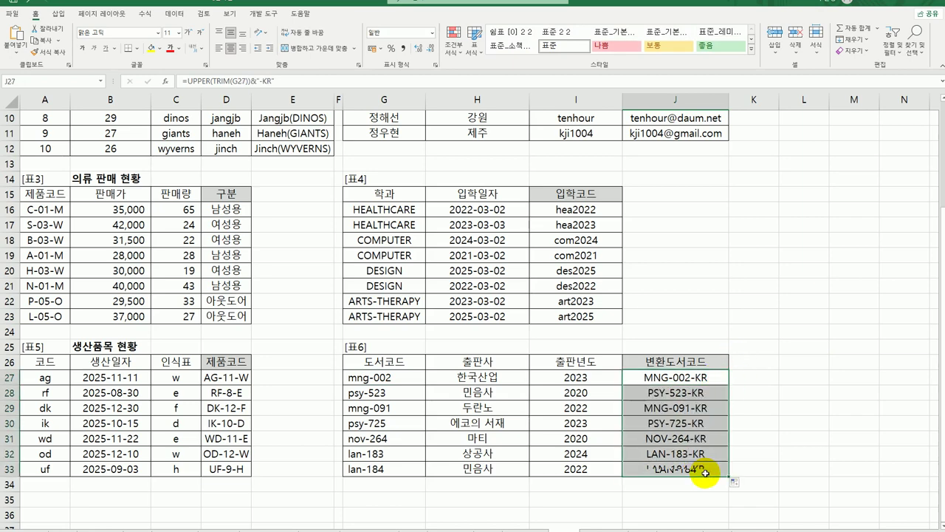
{"action": "scroll", "coordinate": [777, 468], "scroll_direction": "up", "scroll_amount": 3}
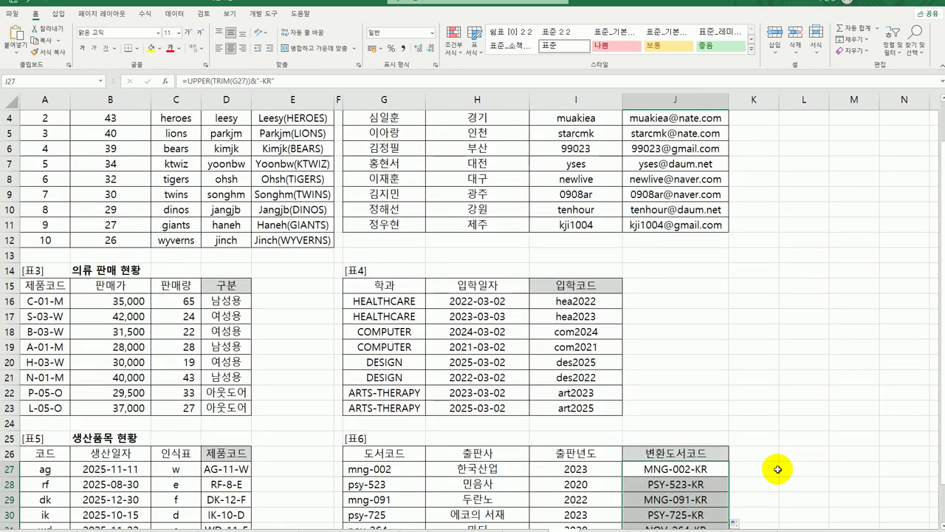
{"action": "left_click", "coordinate": [830, 459]}
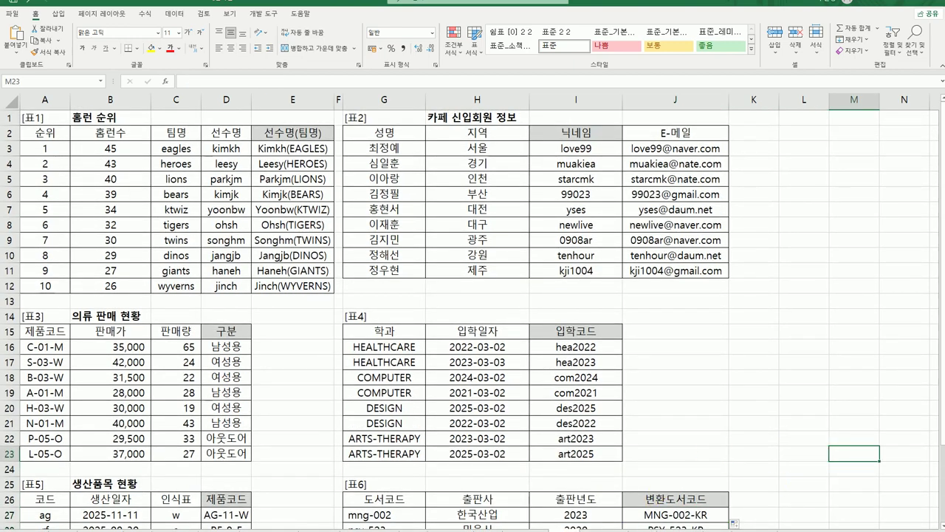
{"action": "scroll", "coordinate": [614, 512], "scroll_direction": "down", "scroll_amount": 2}
{"action": "key", "text": "ctrl+Home"}
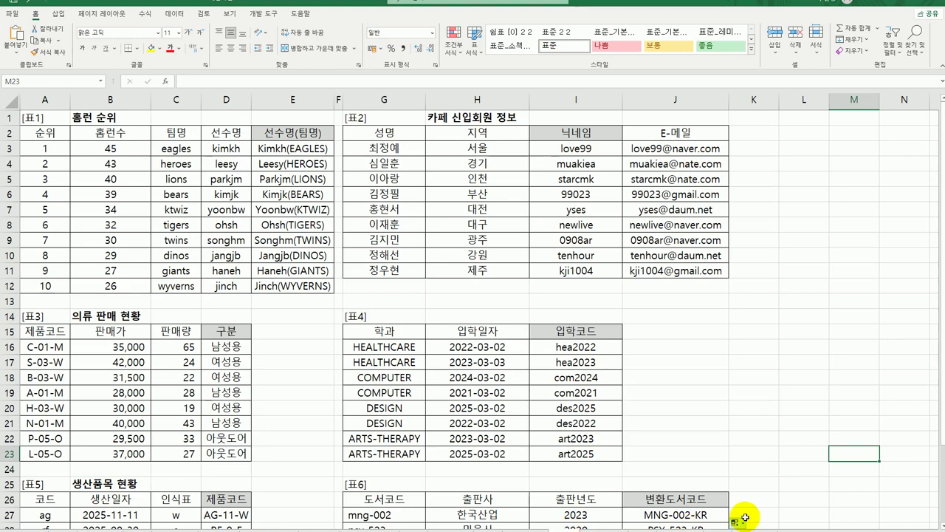
{"action": "left_click", "coordinate": [851, 518]}
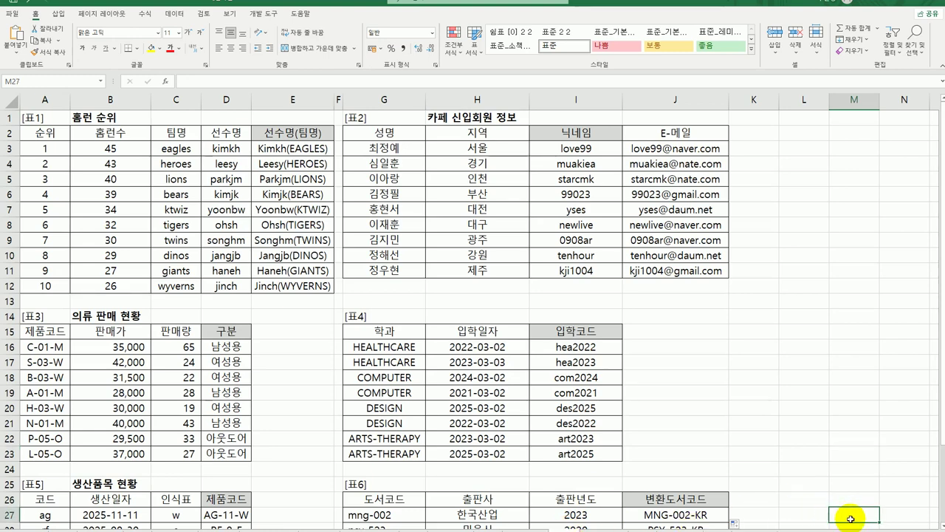